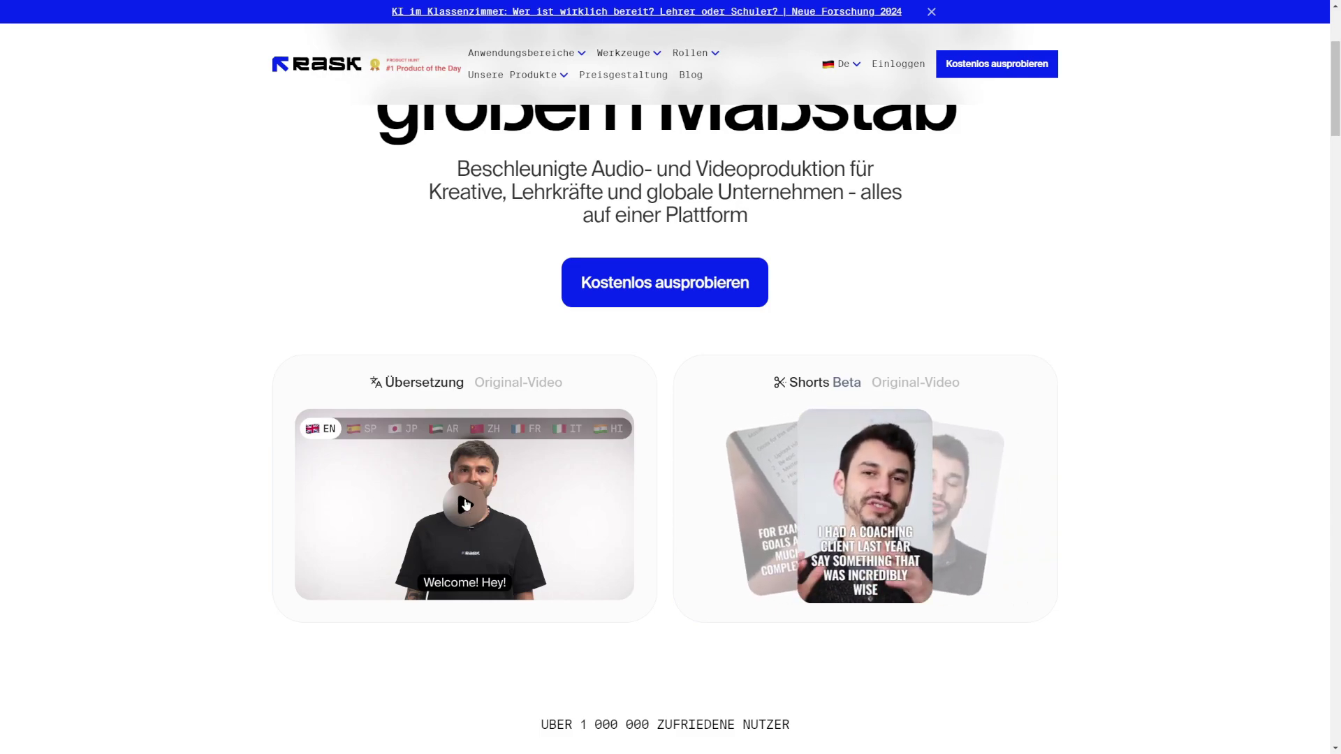
# Preview the translation and shorts demo videos on the landing page.
pyautogui.click(465, 504)
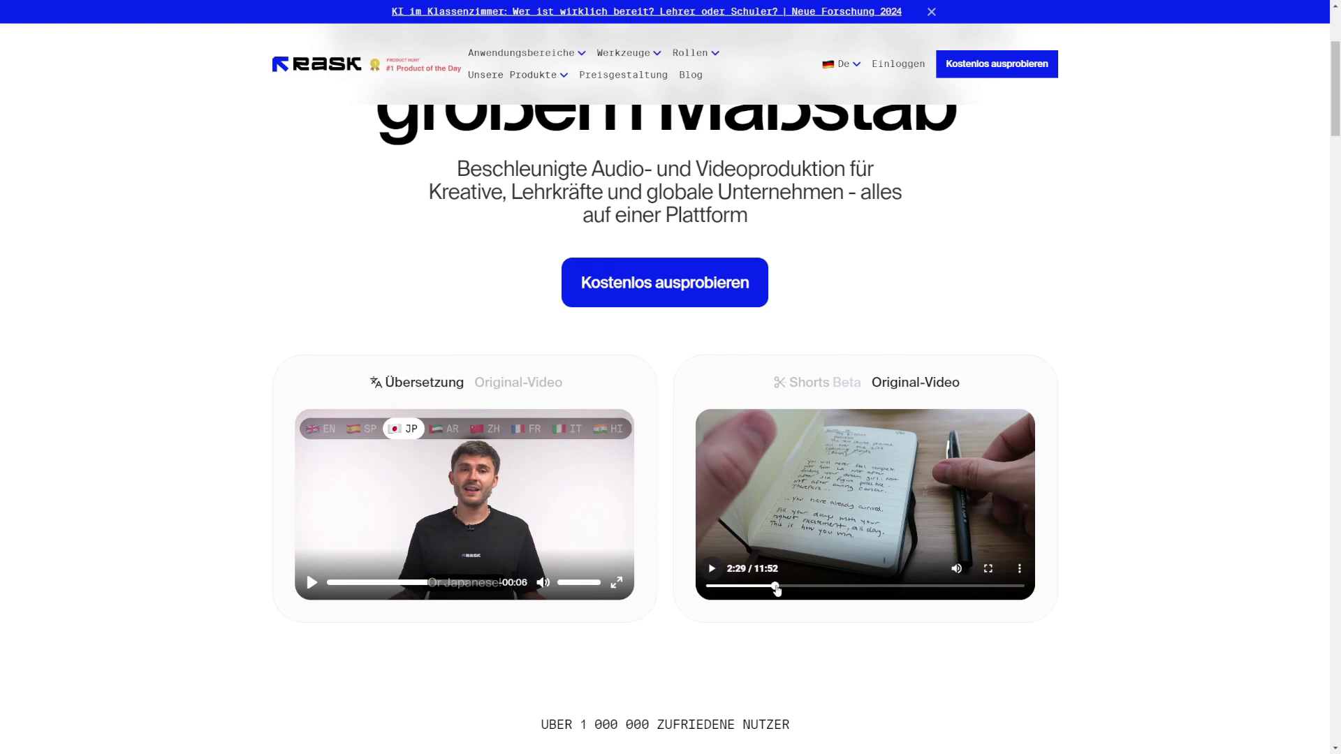
pyautogui.click(776, 587)
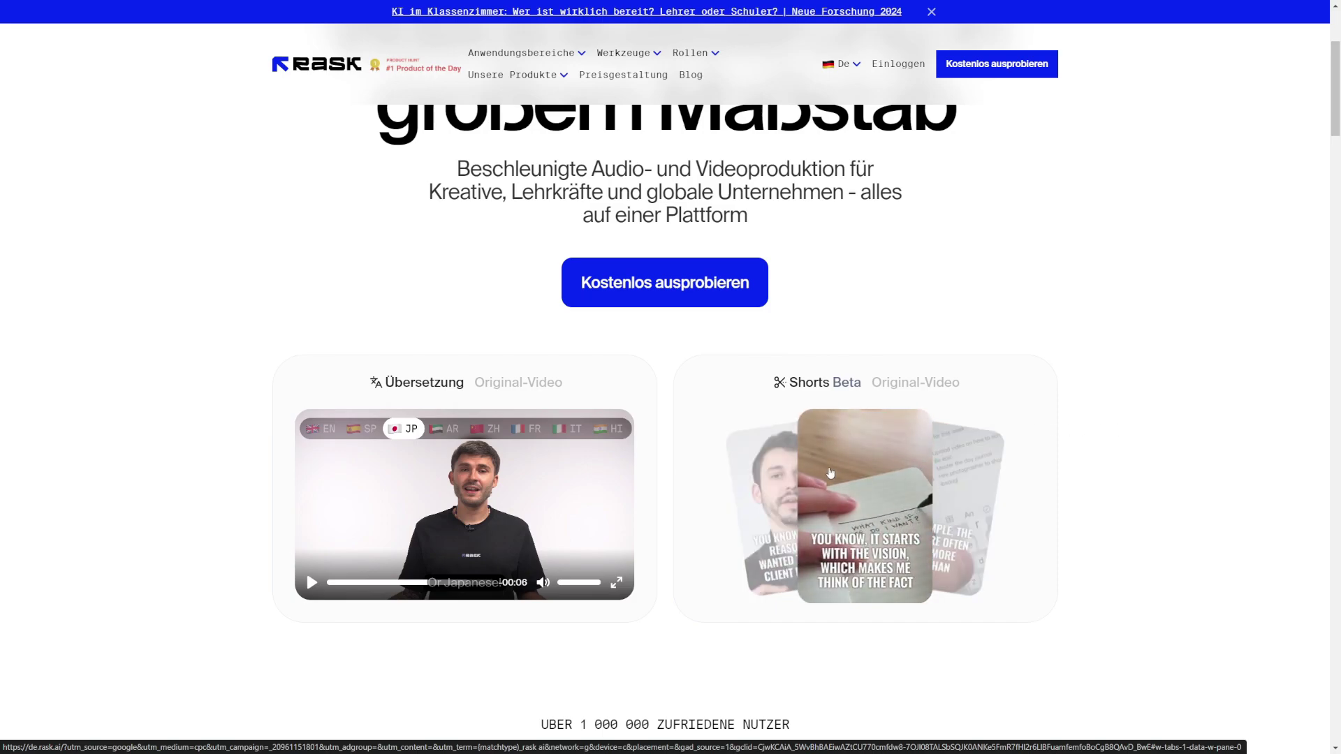
pyautogui.scroll(4, 559, 489)
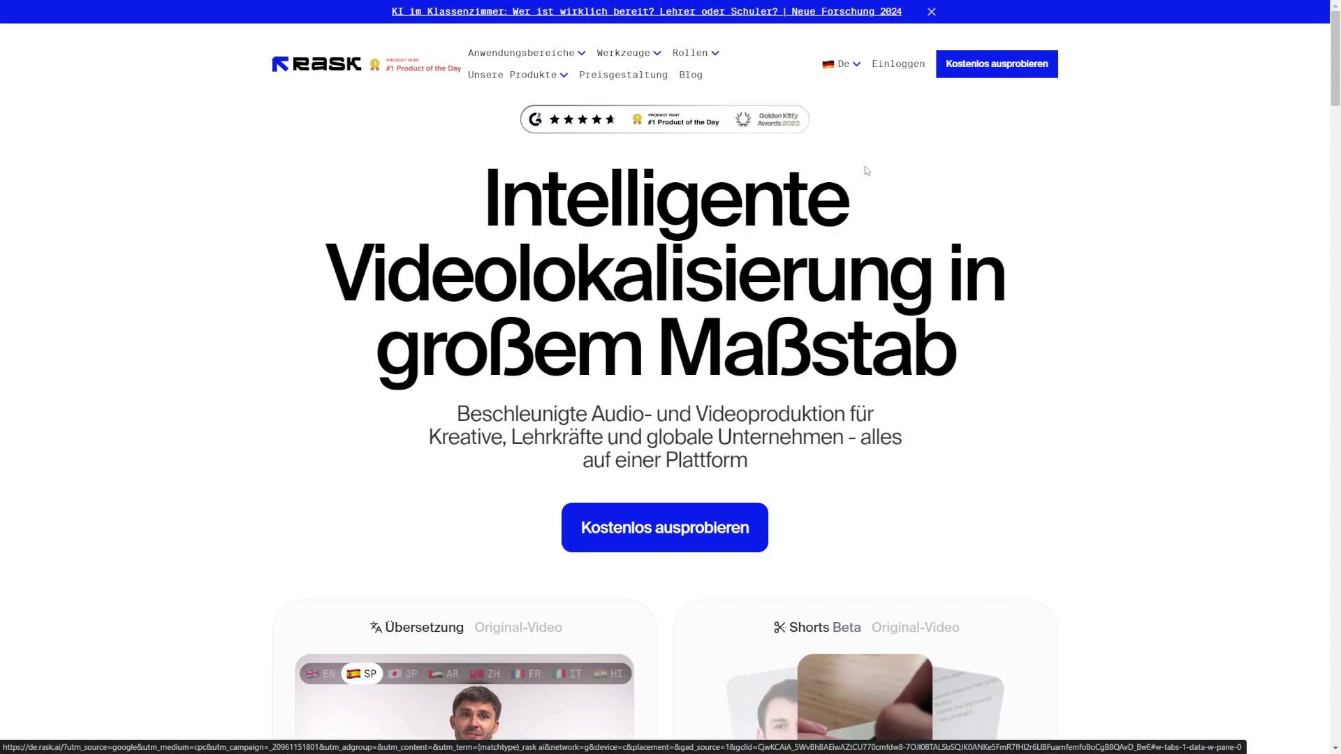
# Log in and start a new project for translating video or audio.
pyautogui.click(893, 70)
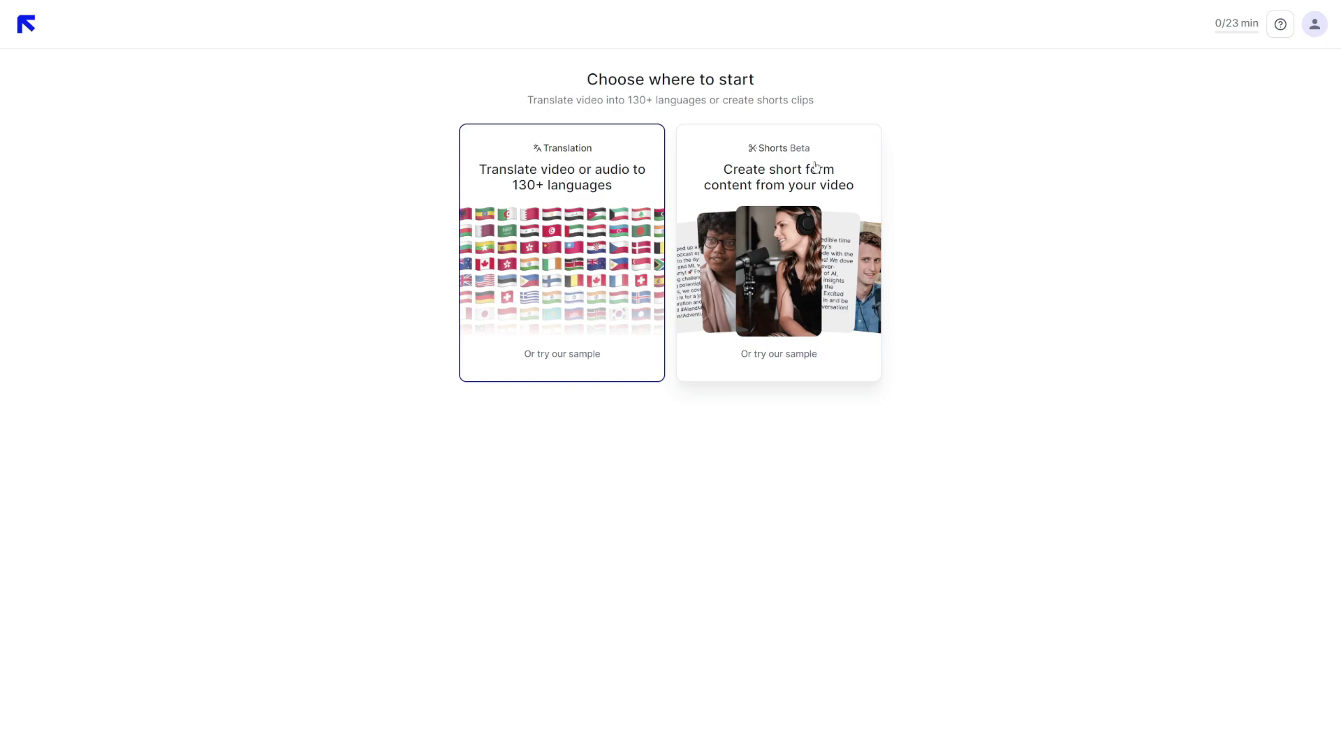
pyautogui.click(578, 187)
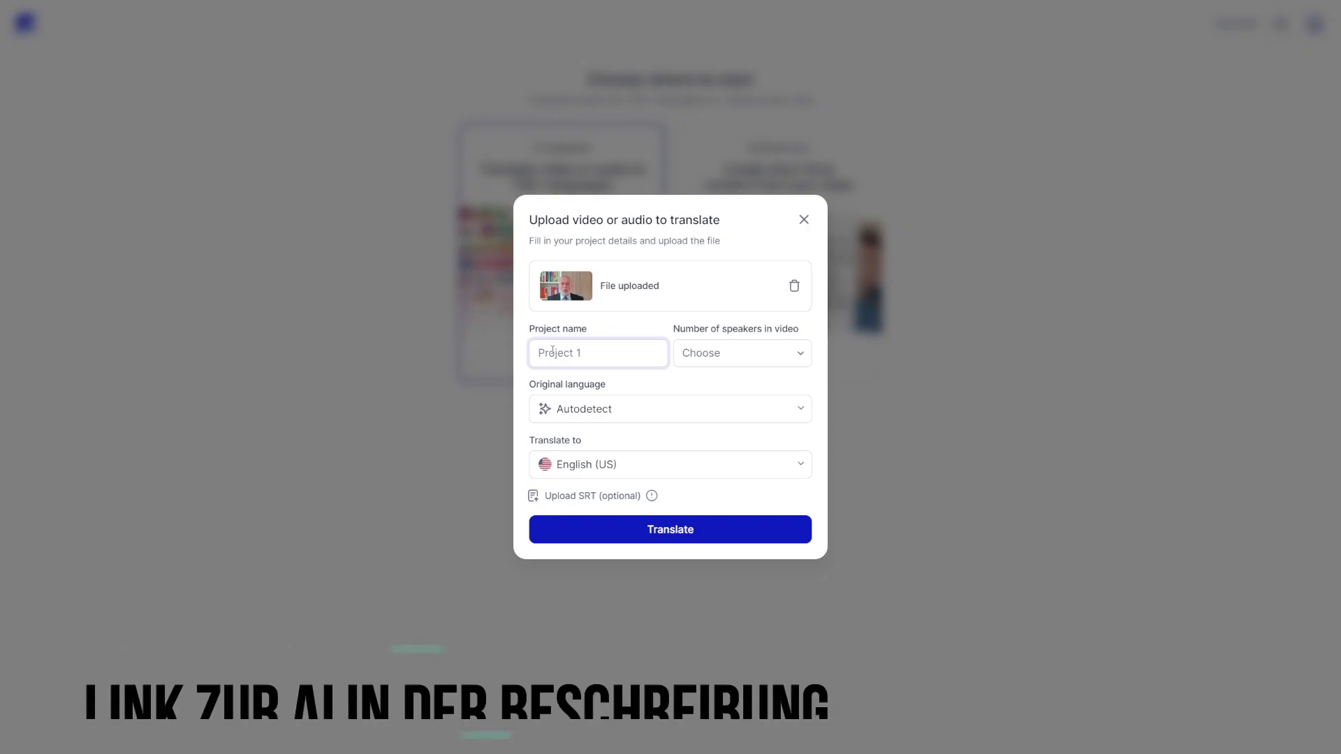
# Name the project "Tutorial Übersetzung" and set the number of speakers to Autodetect.
pyautogui.write('Tutorial ')
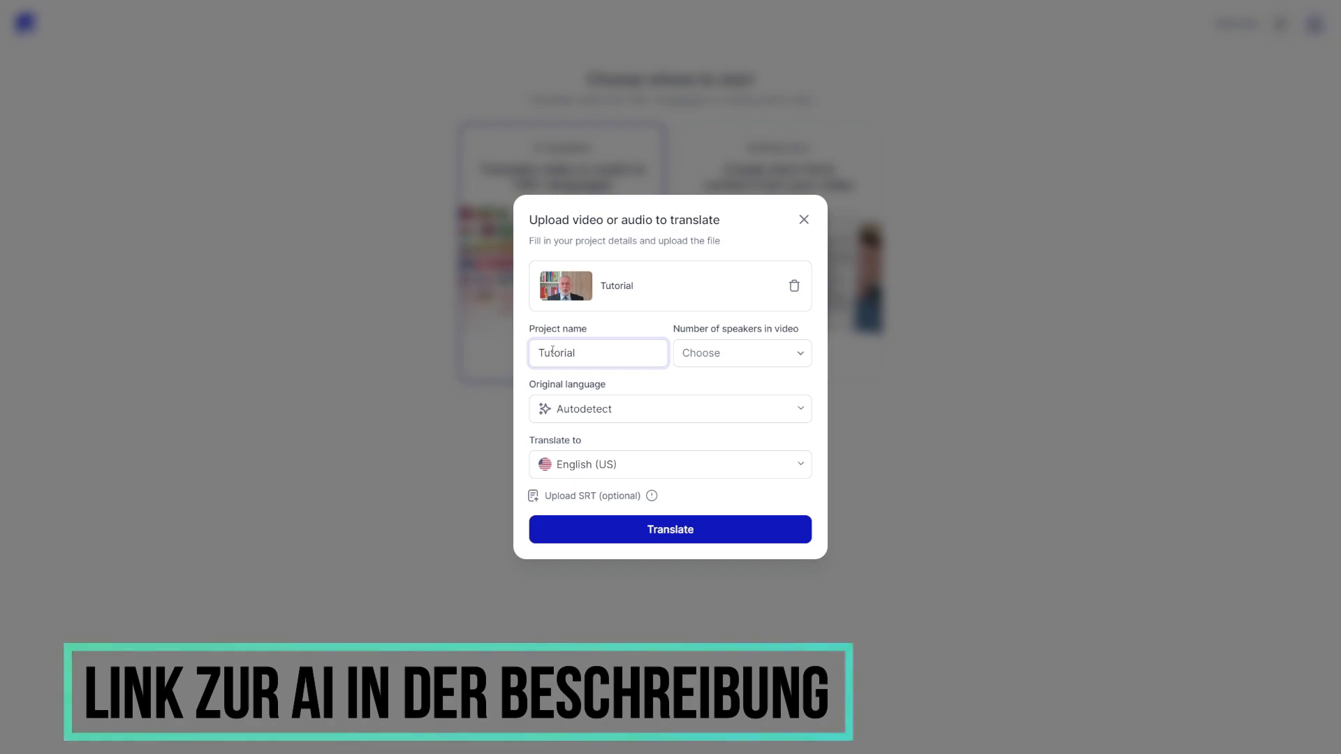
pyautogui.write('Ü')
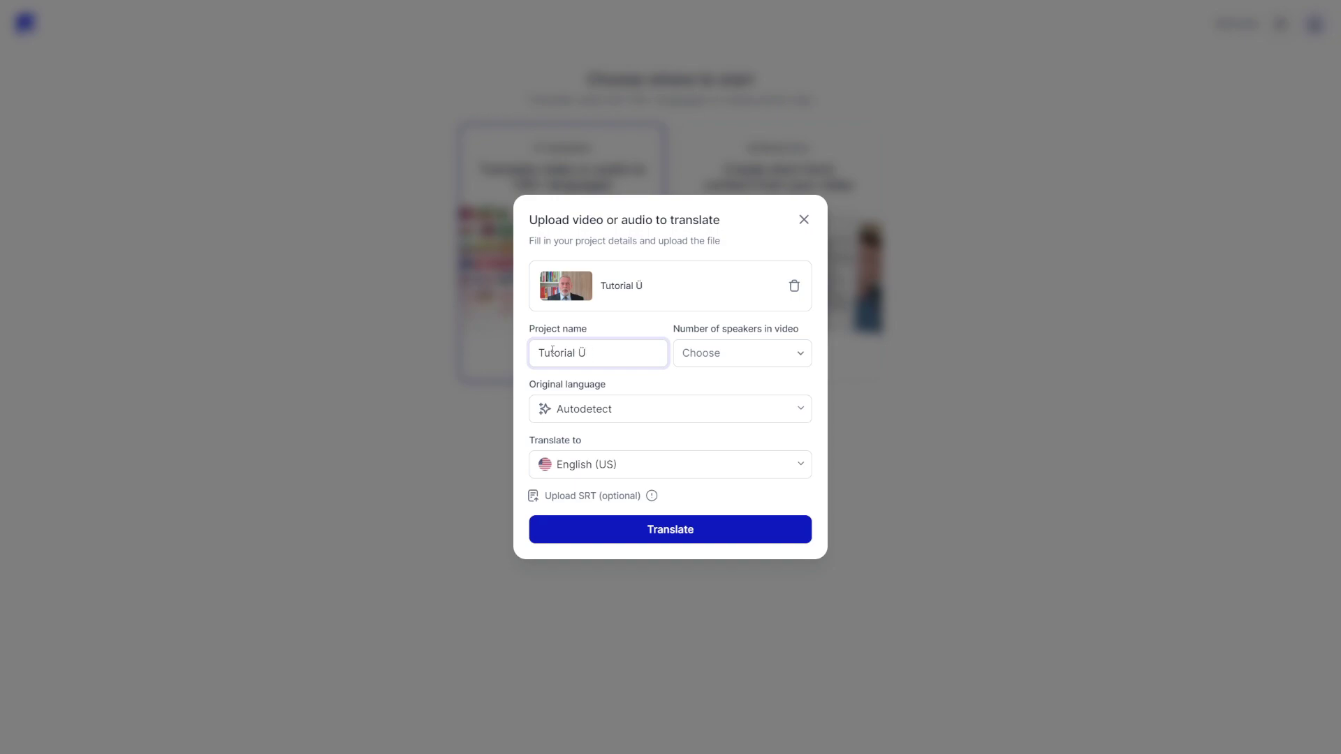
pyautogui.write('ber')
pyautogui.write('setzung')
pyautogui.click(755, 351)
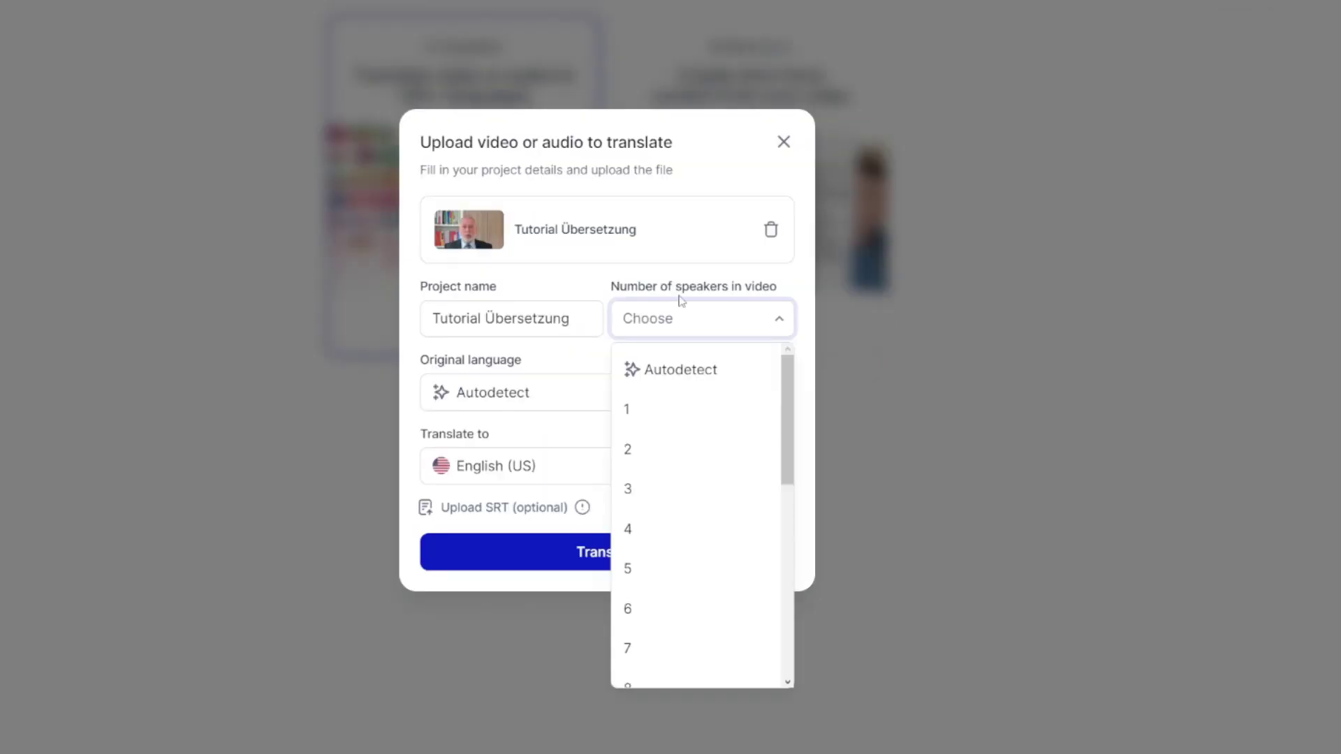
pyautogui.click(675, 376)
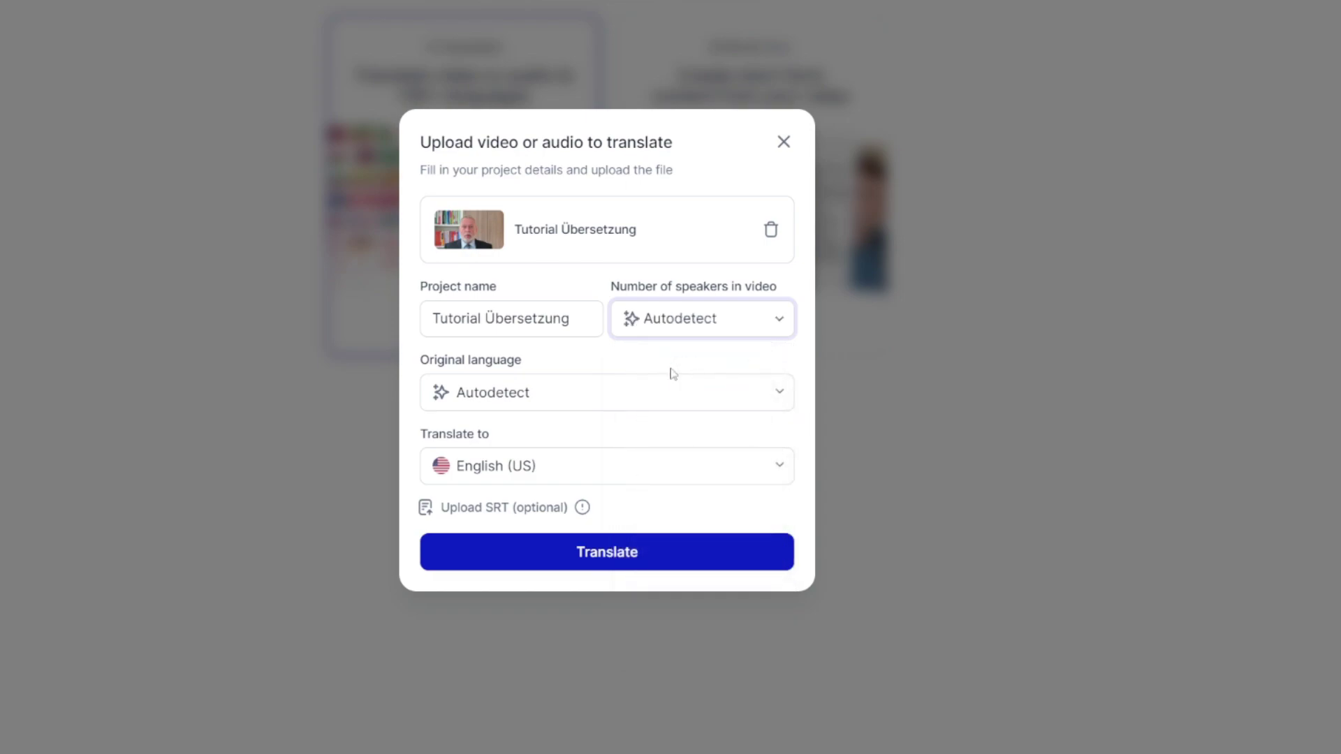
# Set the original language to German and start the translation into English (US).
pyautogui.click(623, 395)
pyautogui.scroll(-7, 599, 485)
pyautogui.scroll(-15, 601, 487)
pyautogui.scroll(-15, 604, 480)
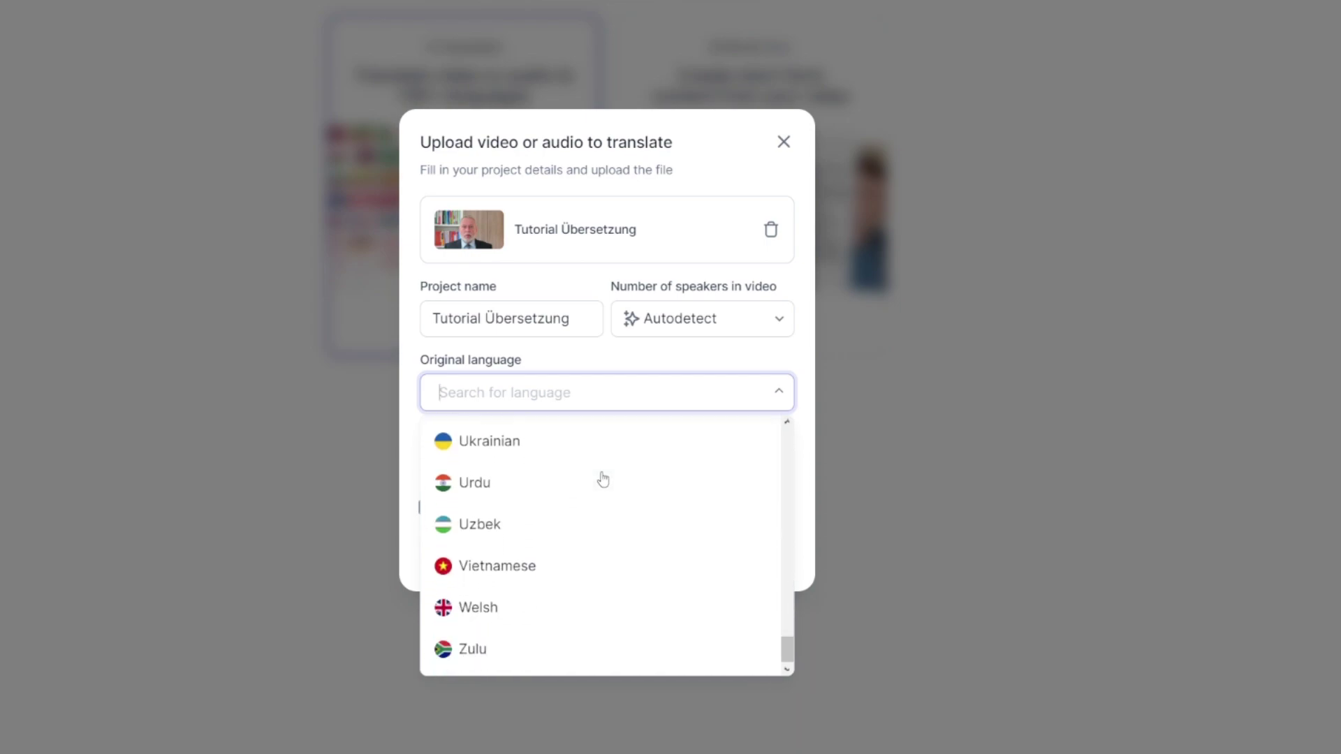
pyautogui.write('de')
pyautogui.press('Return')
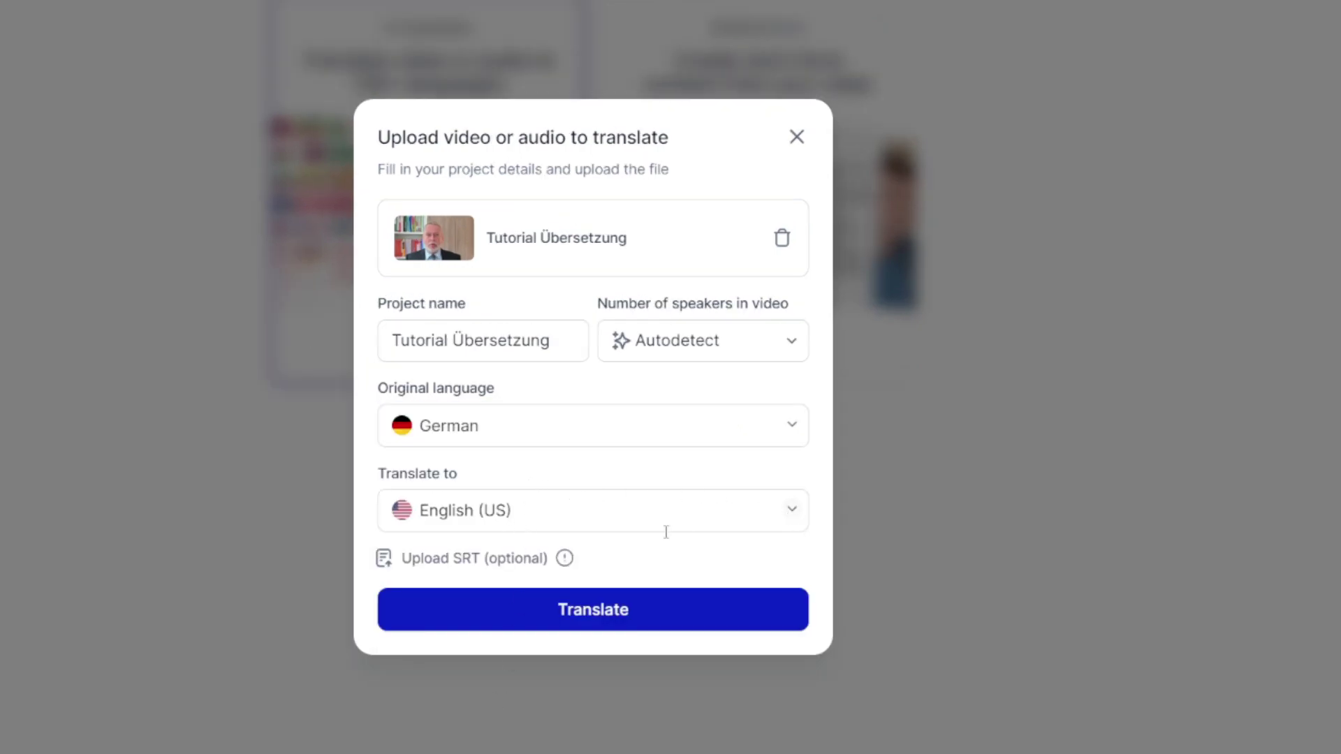
pyautogui.click(621, 615)
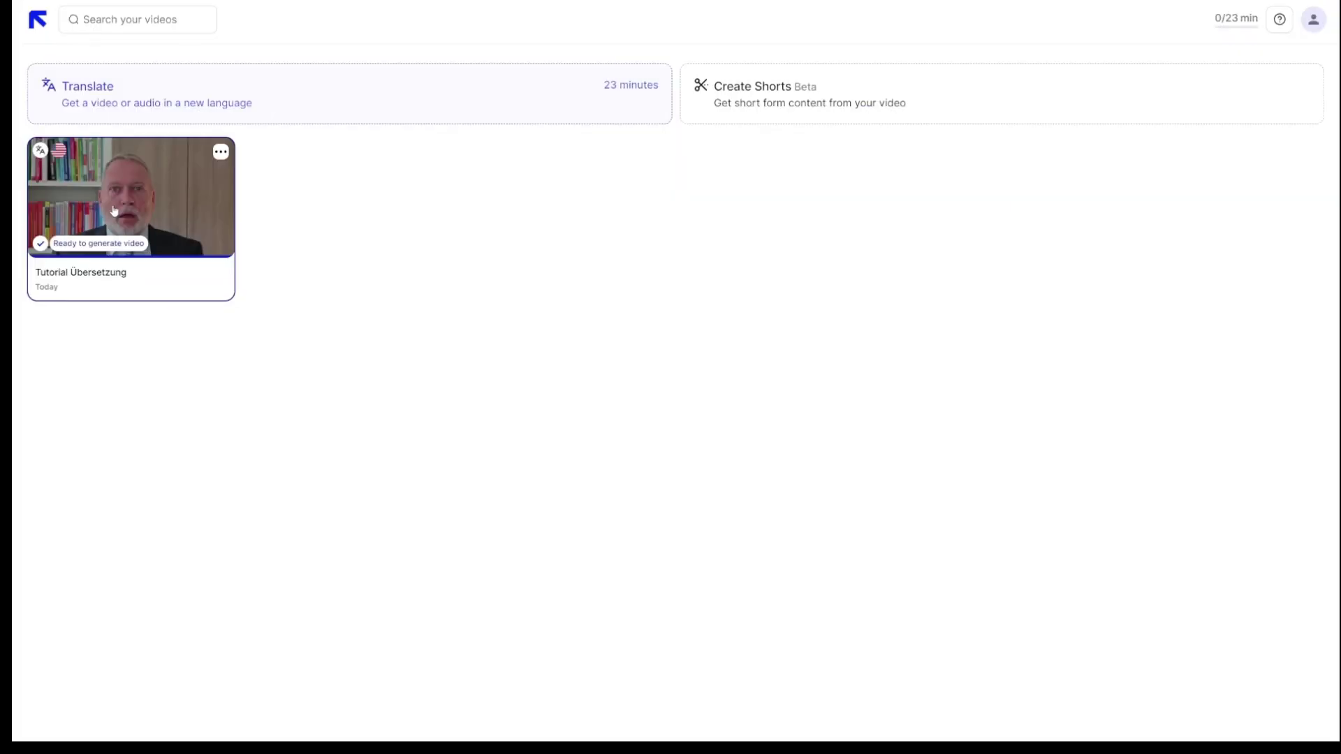
# Open the Tutorial Übersetzung project and dub the video in English.
pyautogui.click(95, 246)
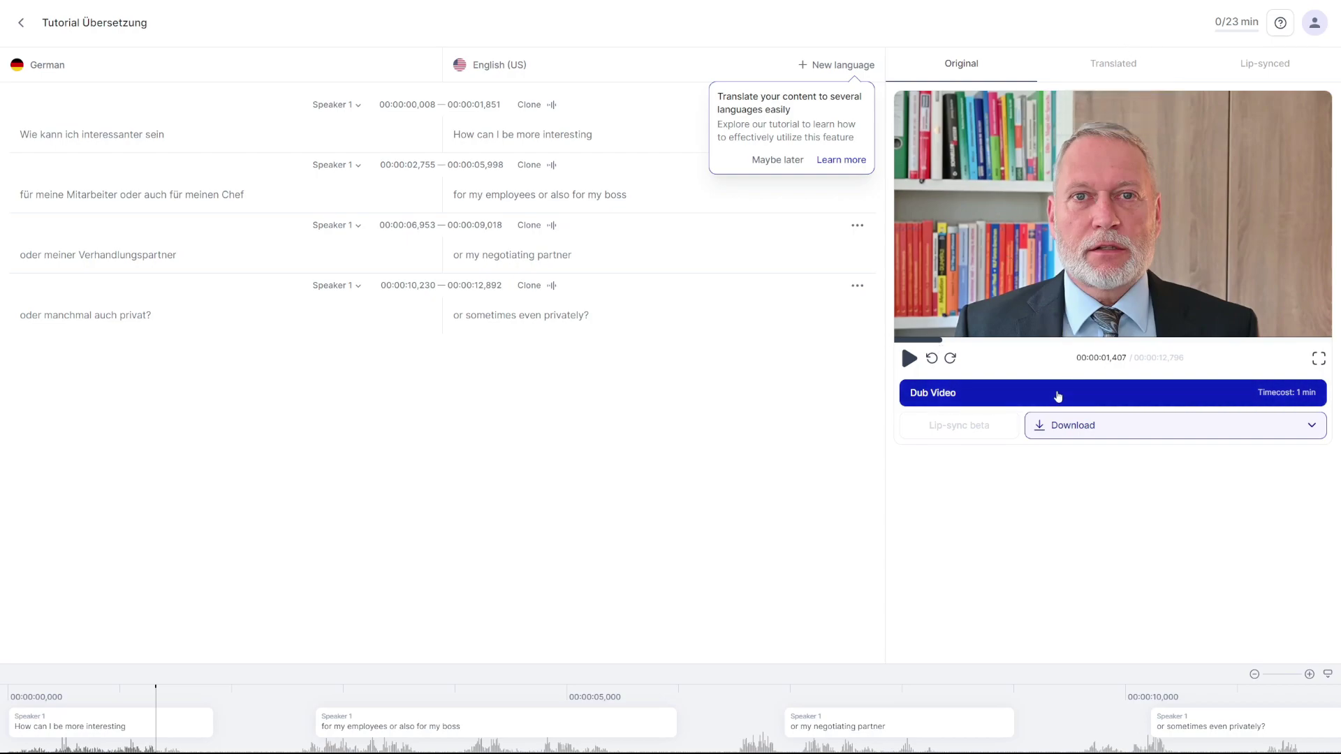
pyautogui.click(1003, 399)
pyautogui.click(763, 488)
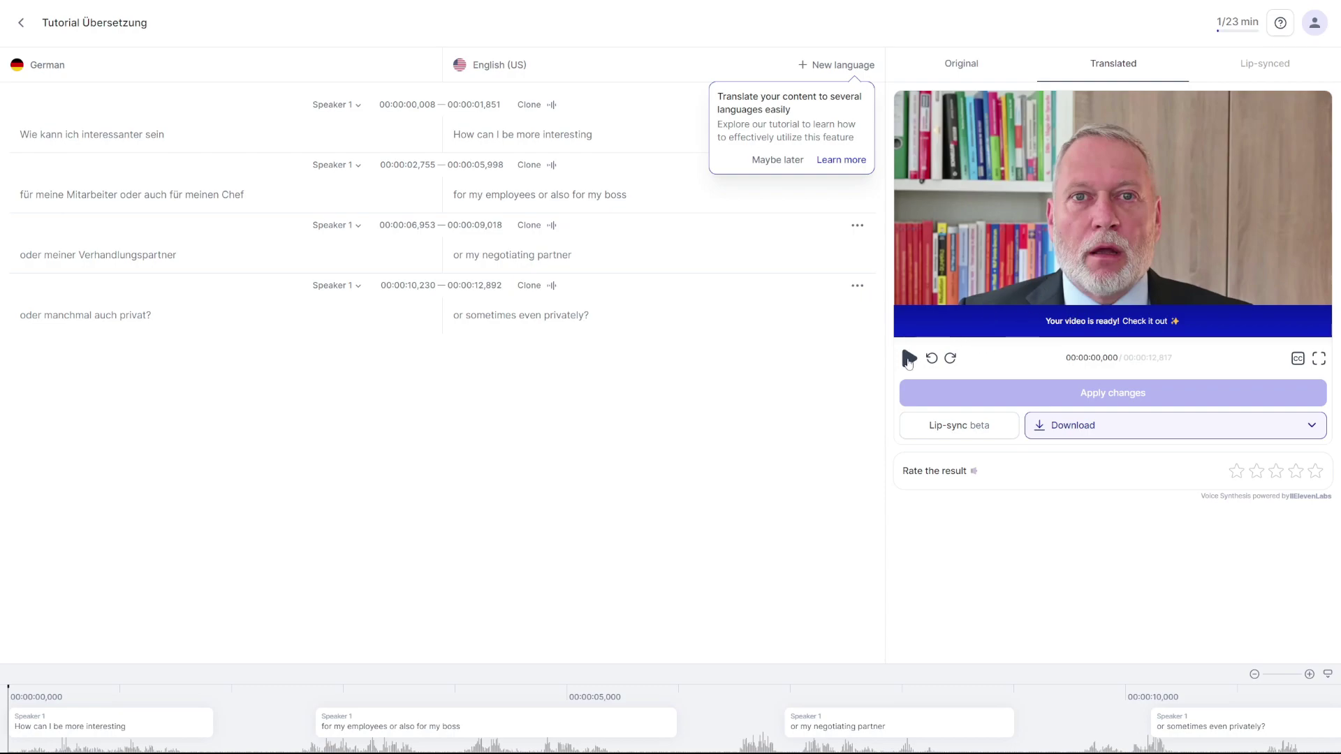
# Play the translated video and the lip-synced version in the project preview.
pyautogui.click(909, 359)
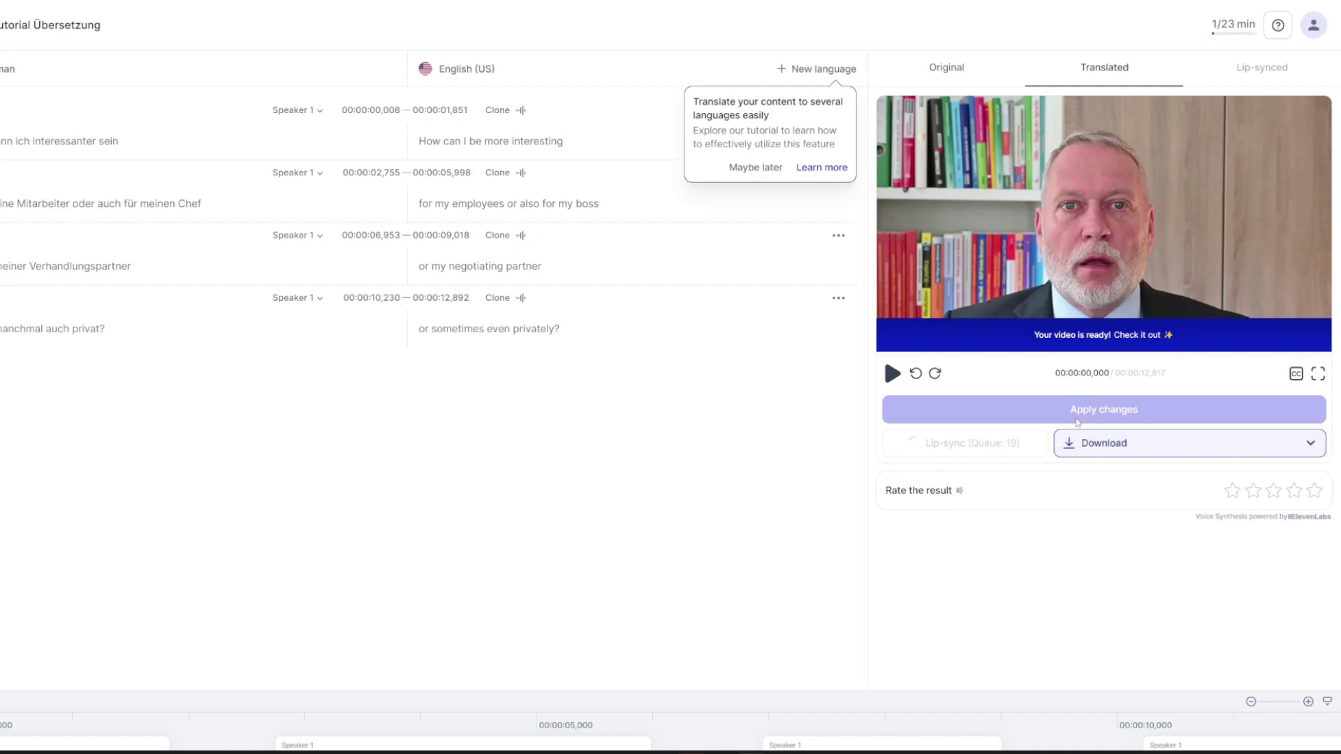
pyautogui.moveTo(958, 453)
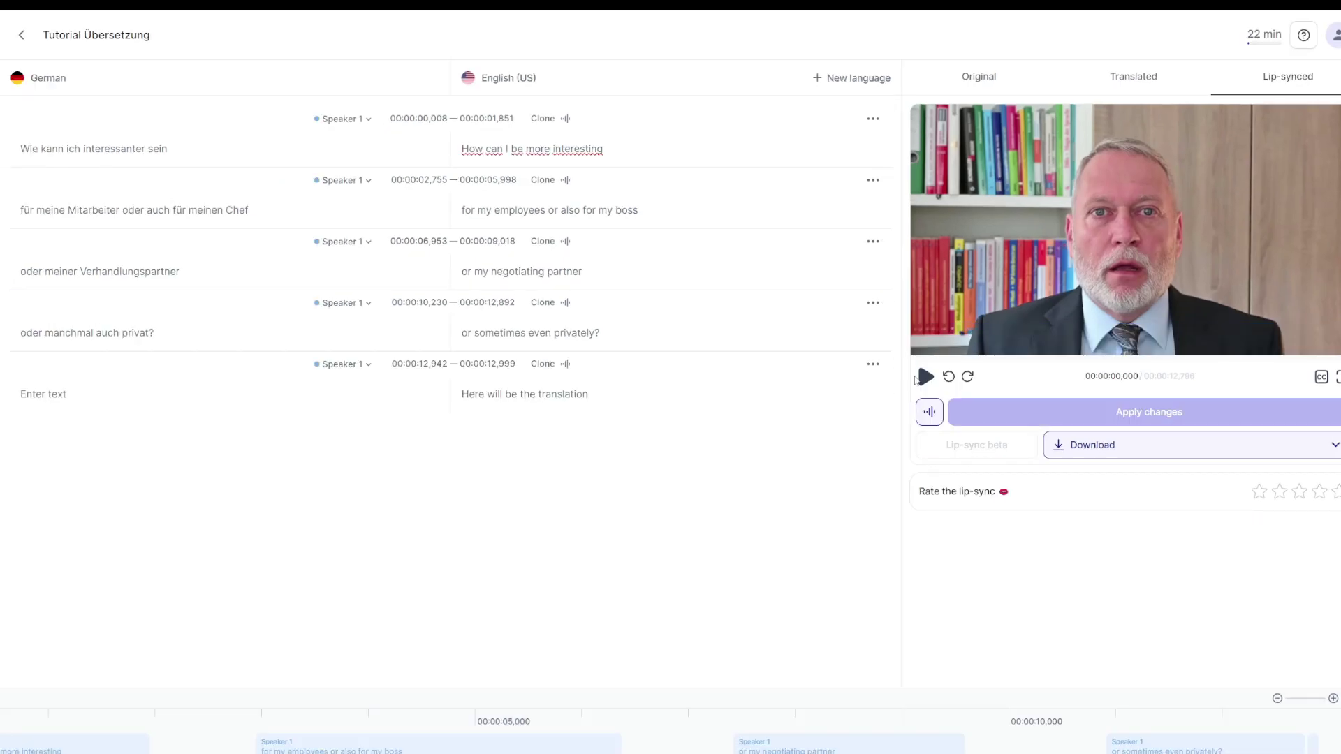
pyautogui.click(1007, 357)
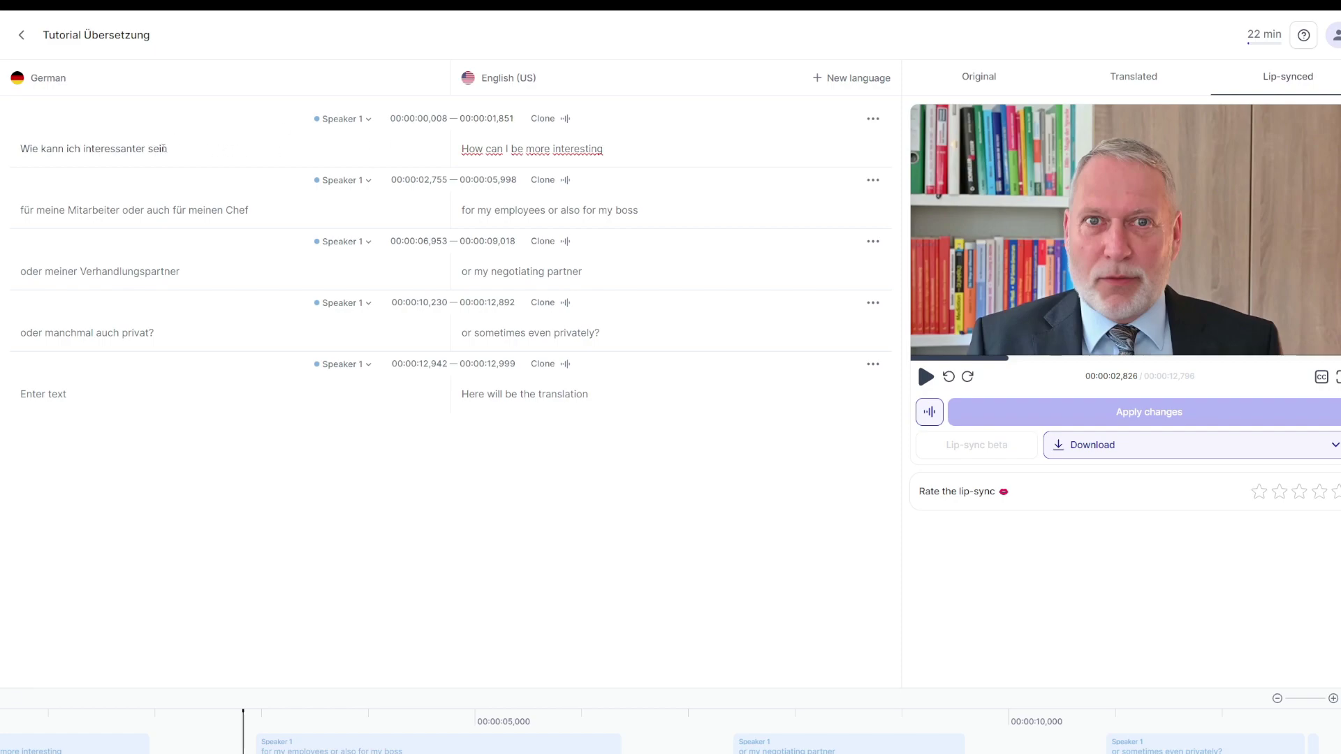
# Examine the editable German and English text of the transcript segments, including the first and fourth ones.
pyautogui.click(198, 150)
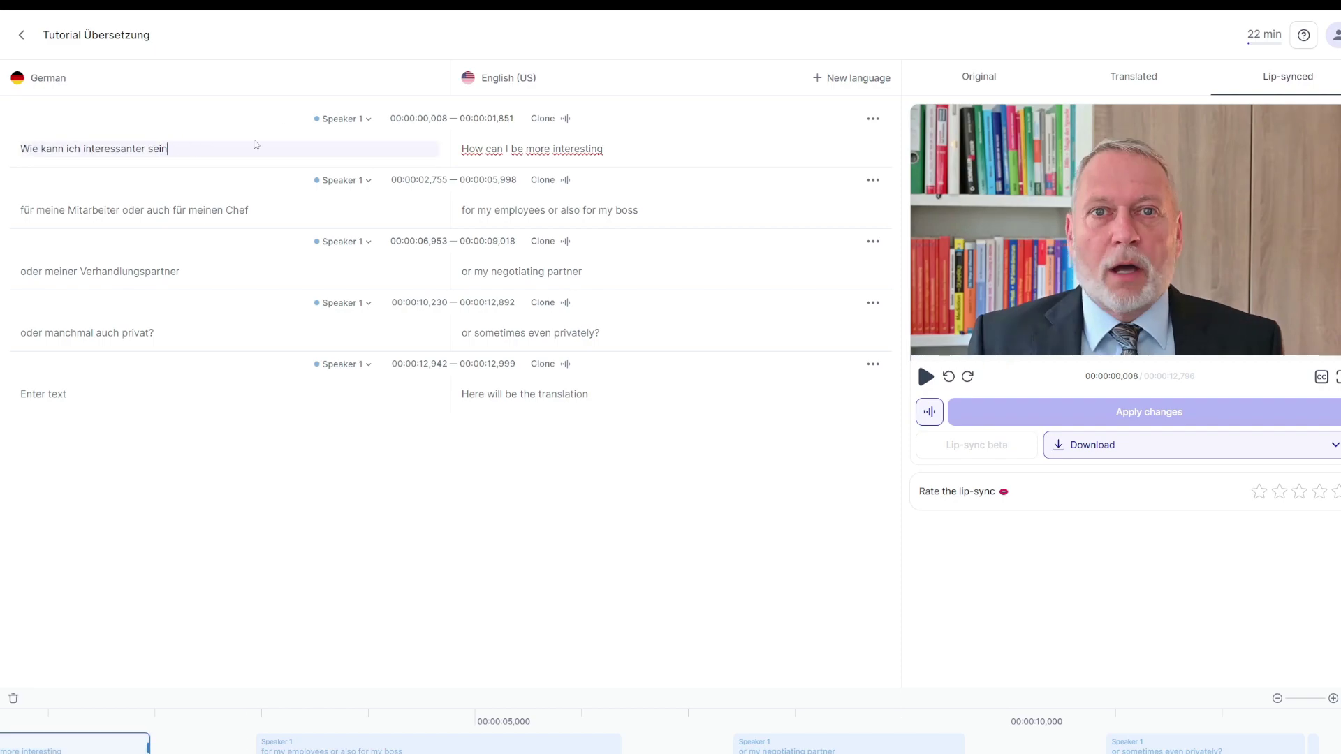
pyautogui.click(630, 146)
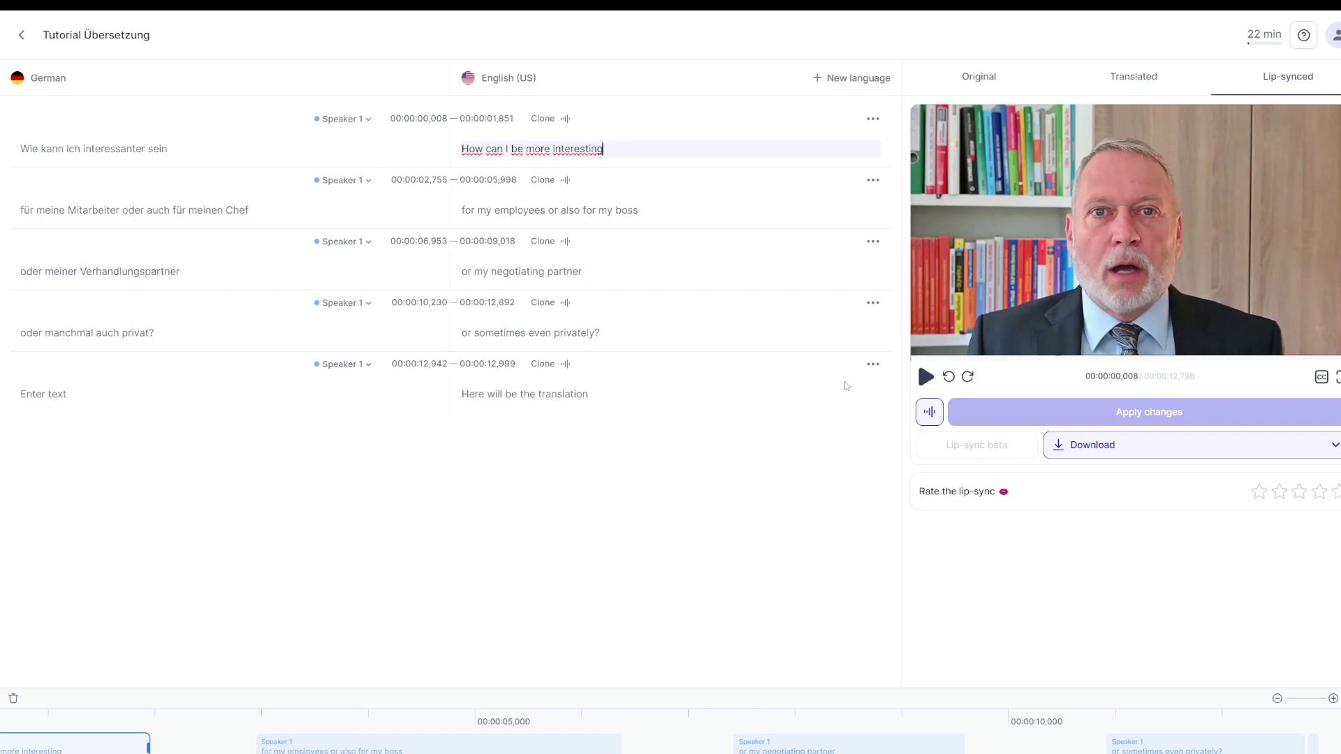
pyautogui.click(643, 394)
pyautogui.click(559, 344)
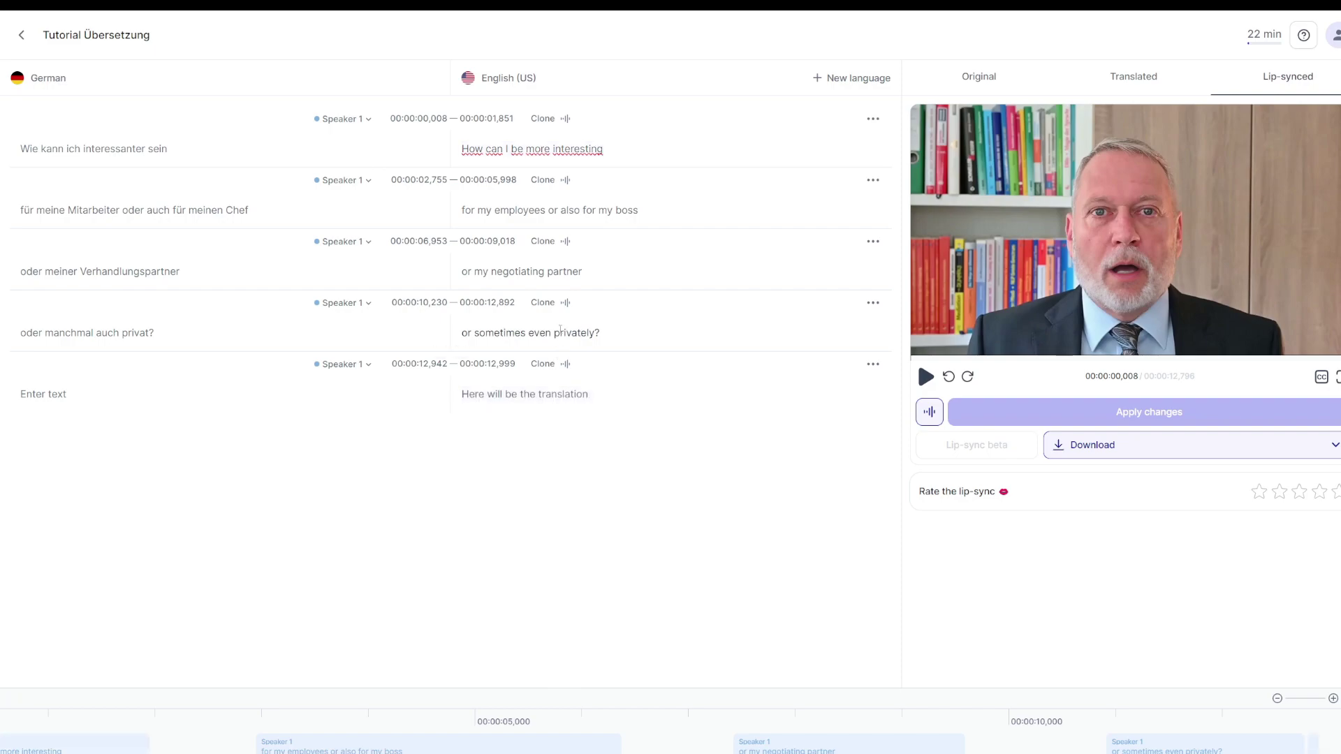
pyautogui.click(635, 332)
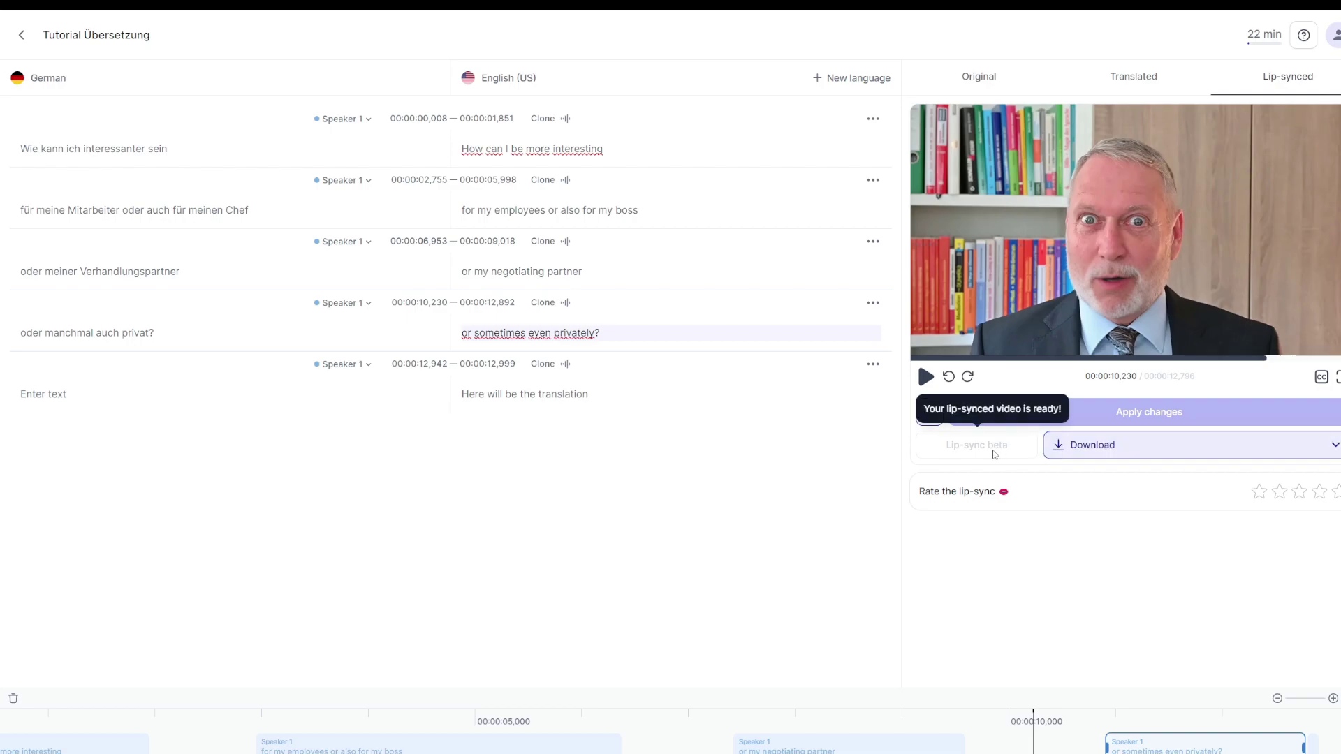
# Set the voiceover for Speaker 1 to Adam and turn on captions in the video preview.
pyautogui.click(942, 415)
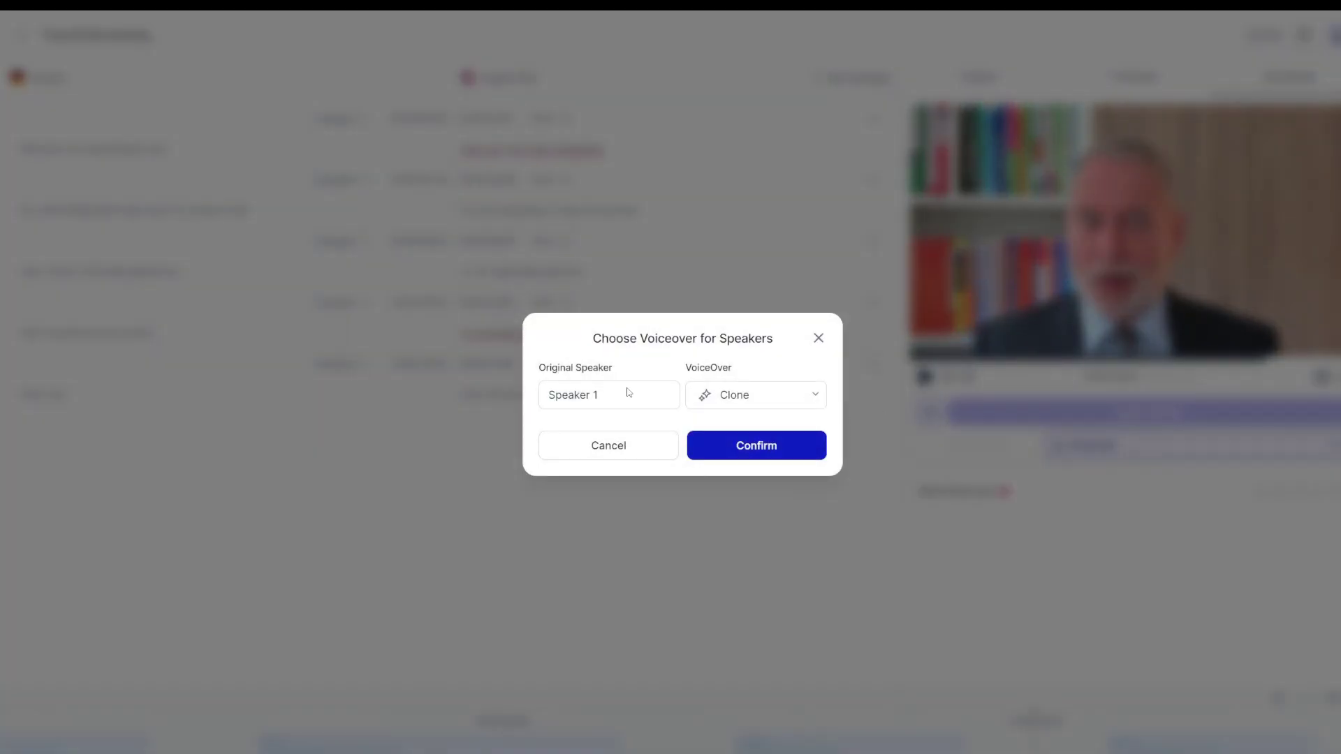
pyautogui.click(815, 397)
pyautogui.press('Escape')
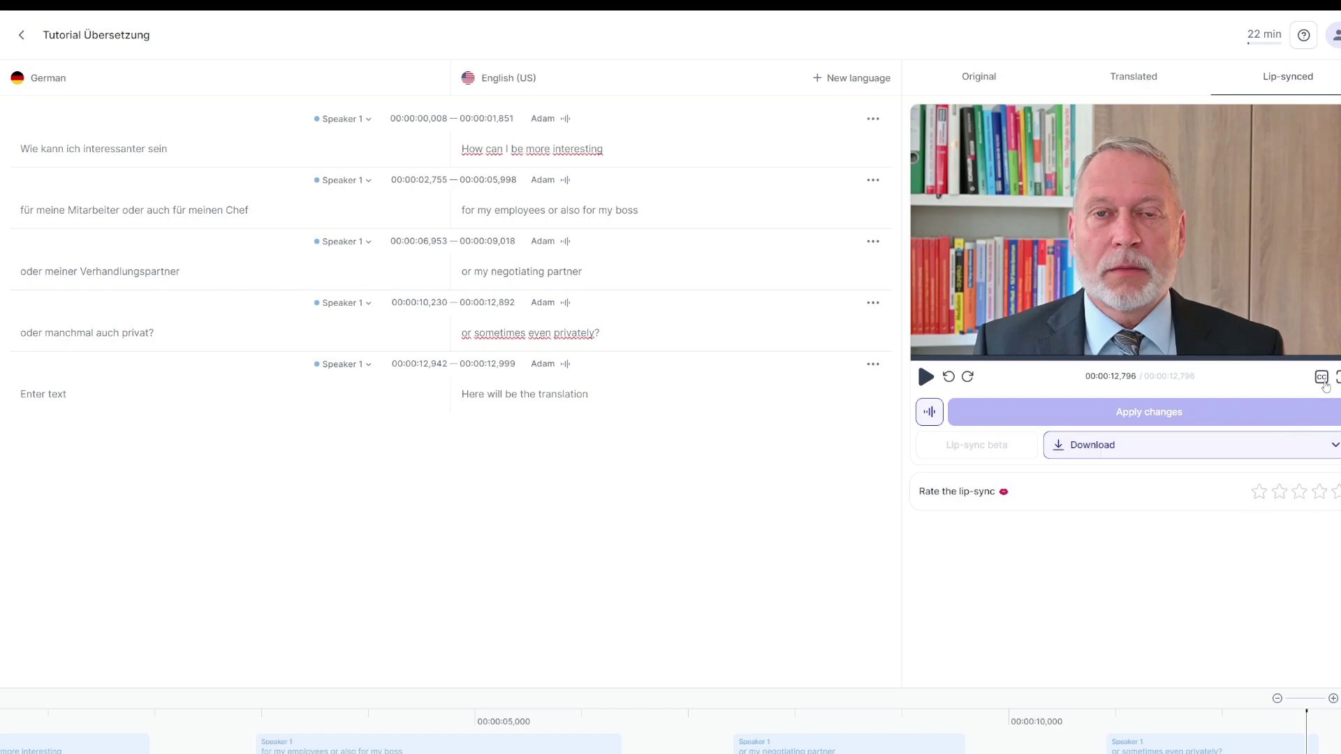
pyautogui.click(1321, 377)
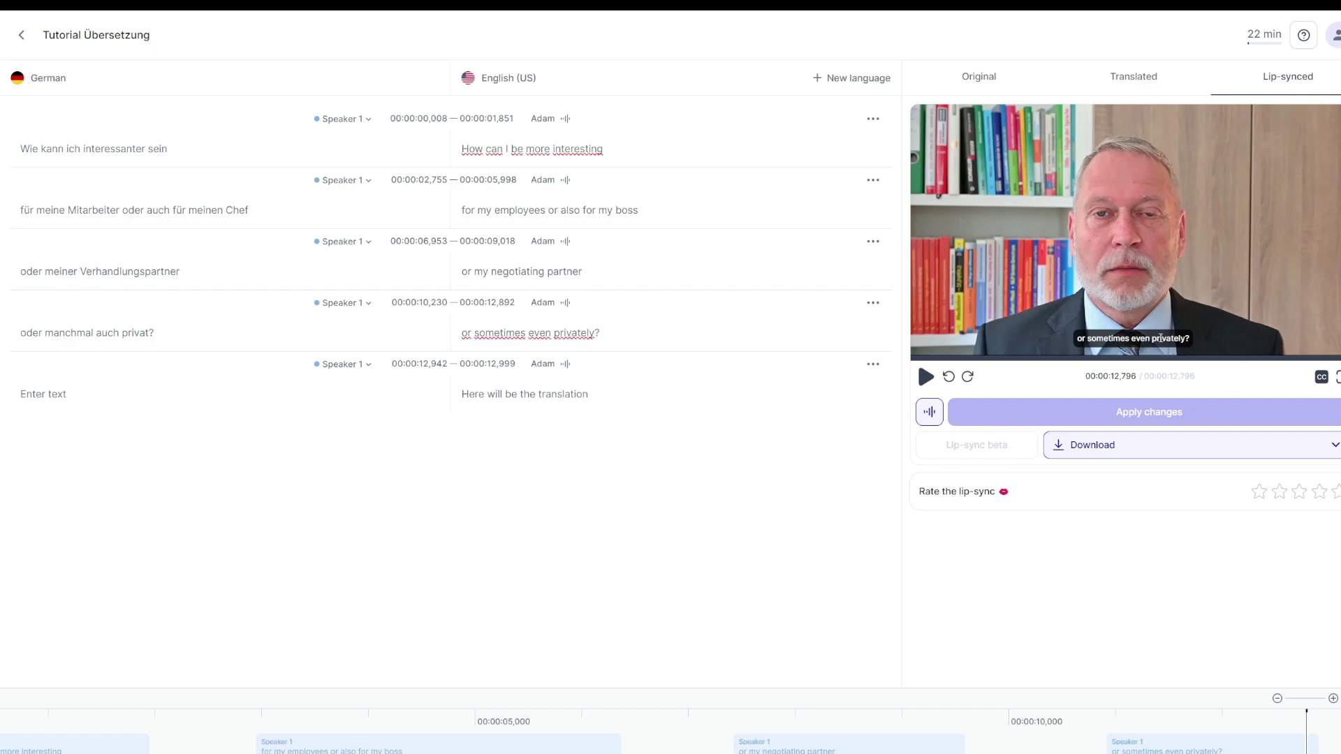
pyautogui.moveTo(1190, 339); pyautogui.dragTo(1147, 342)
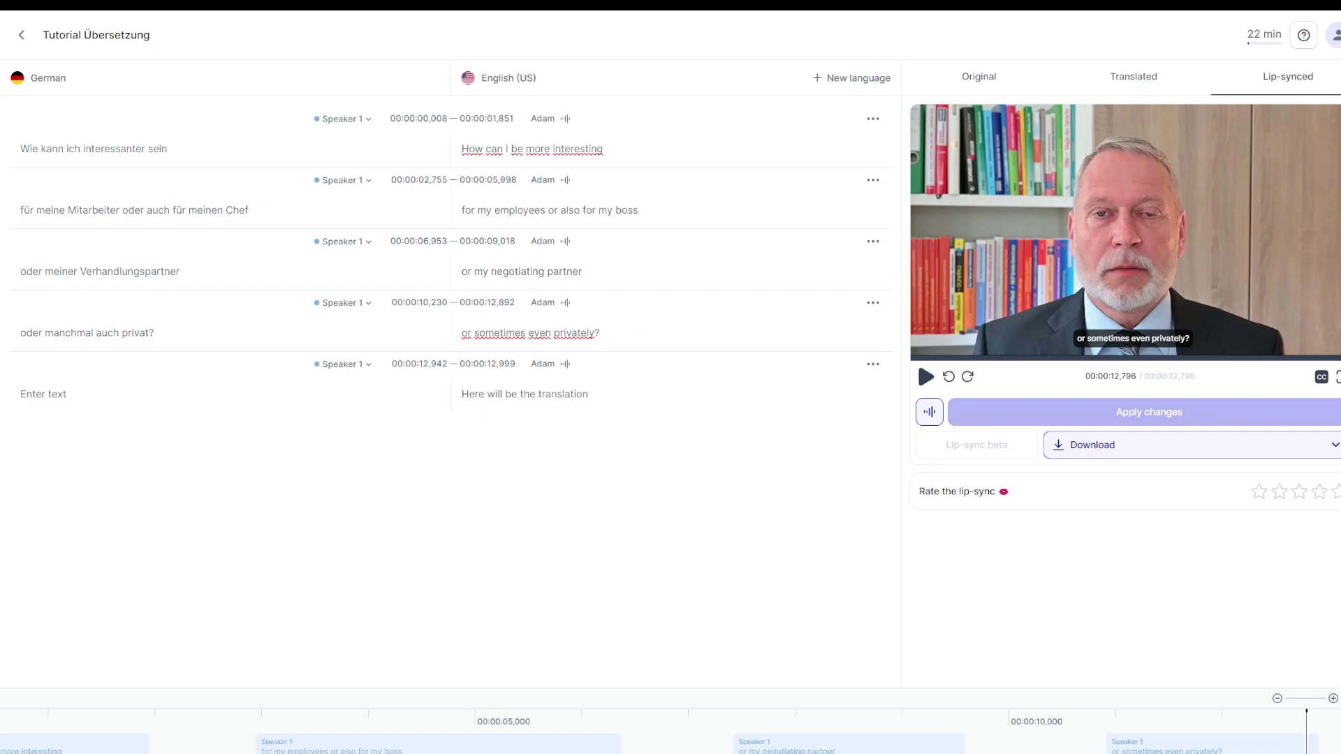
# Add a French (FR) translation of the video as a new project and remain in the current project.
pyautogui.click(855, 84)
pyautogui.click(646, 419)
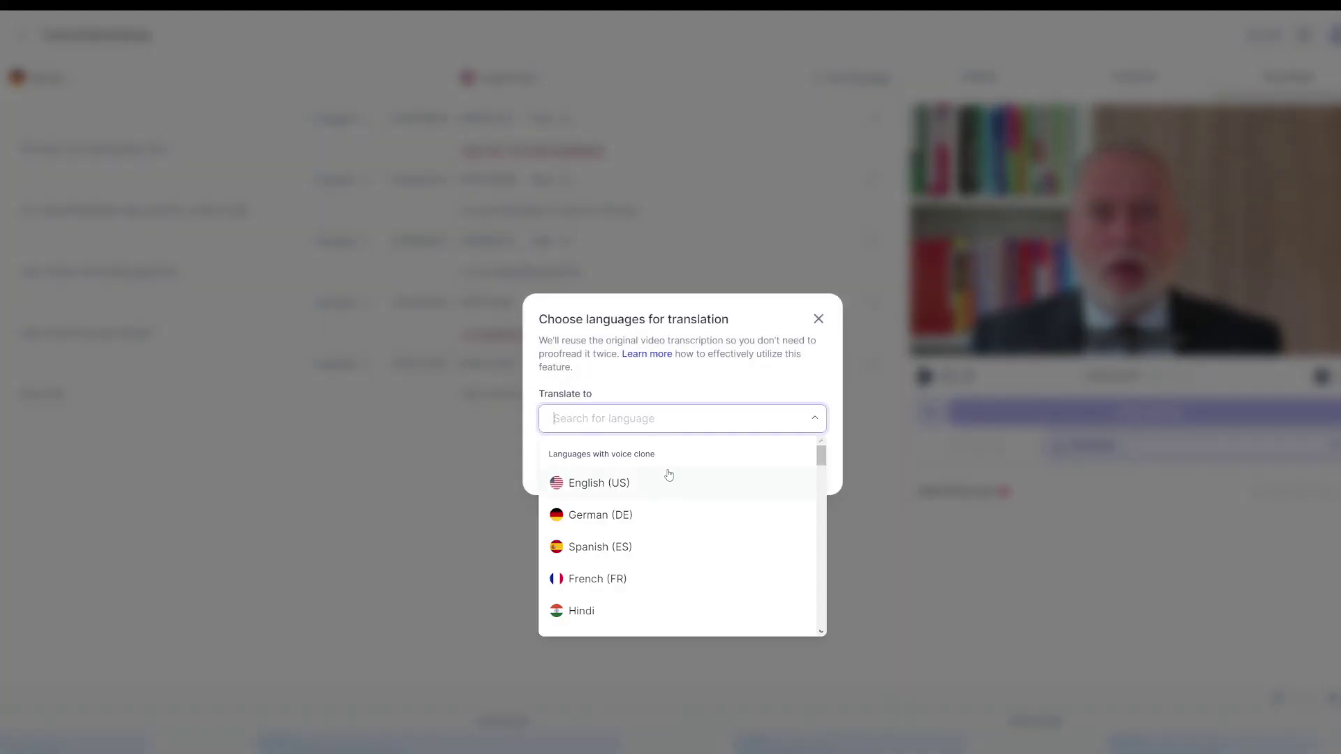
pyautogui.click(613, 578)
pyautogui.click(682, 463)
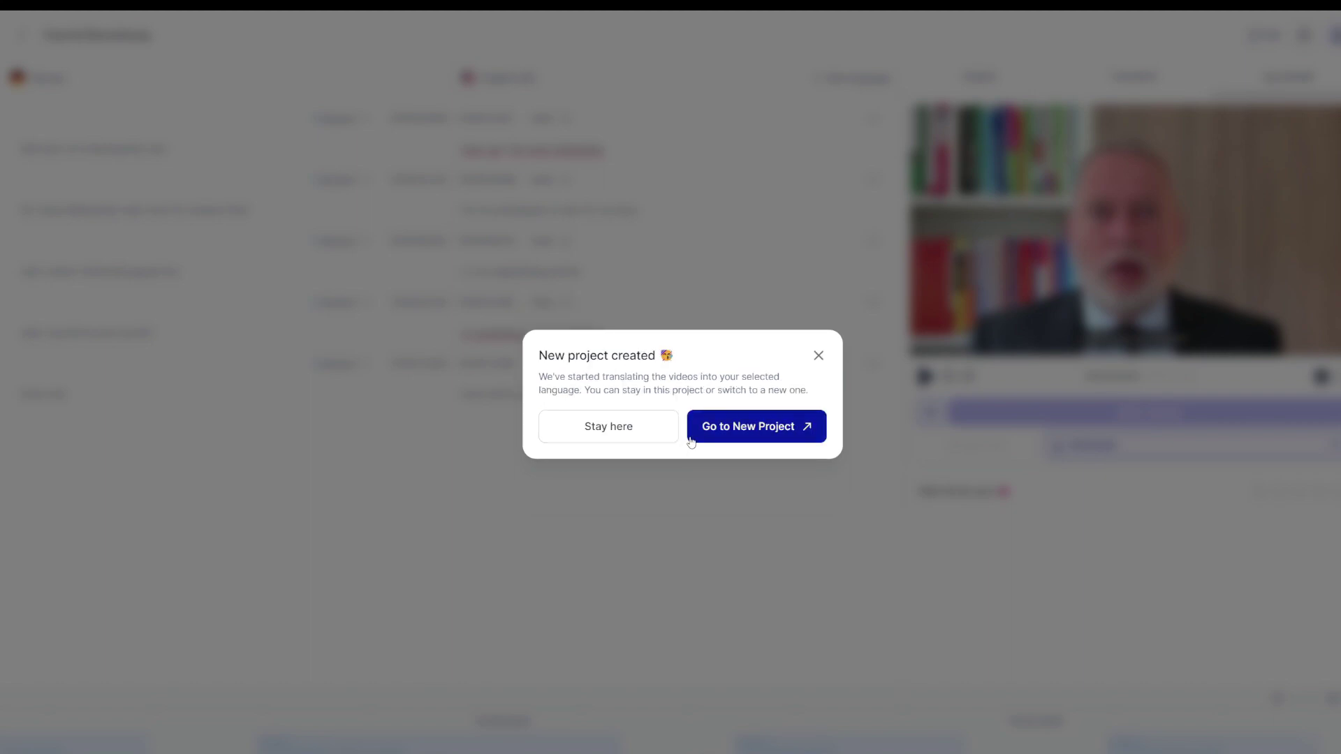
pyautogui.click(815, 357)
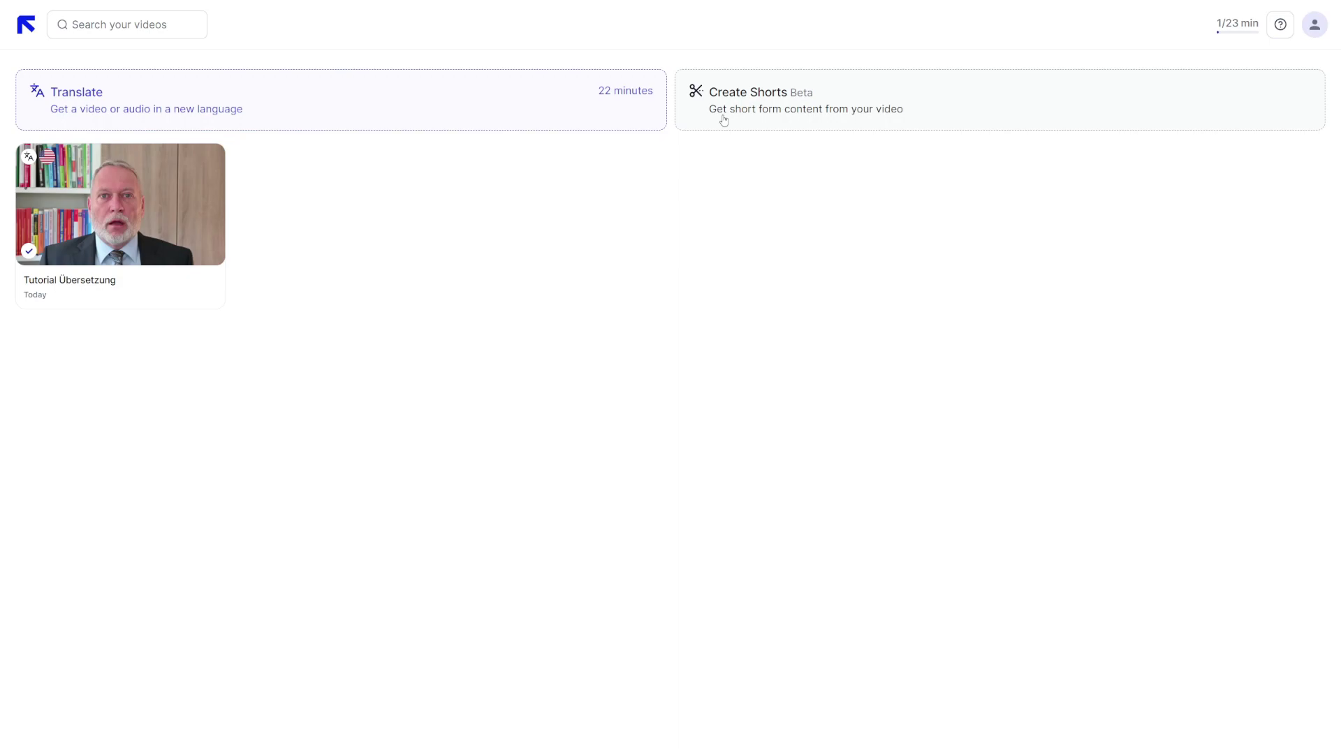
# Copy the link of the Lamborghini Sesto Elemento video on YouTube and create a Rask shorts project from it.
pyautogui.click(766, 112)
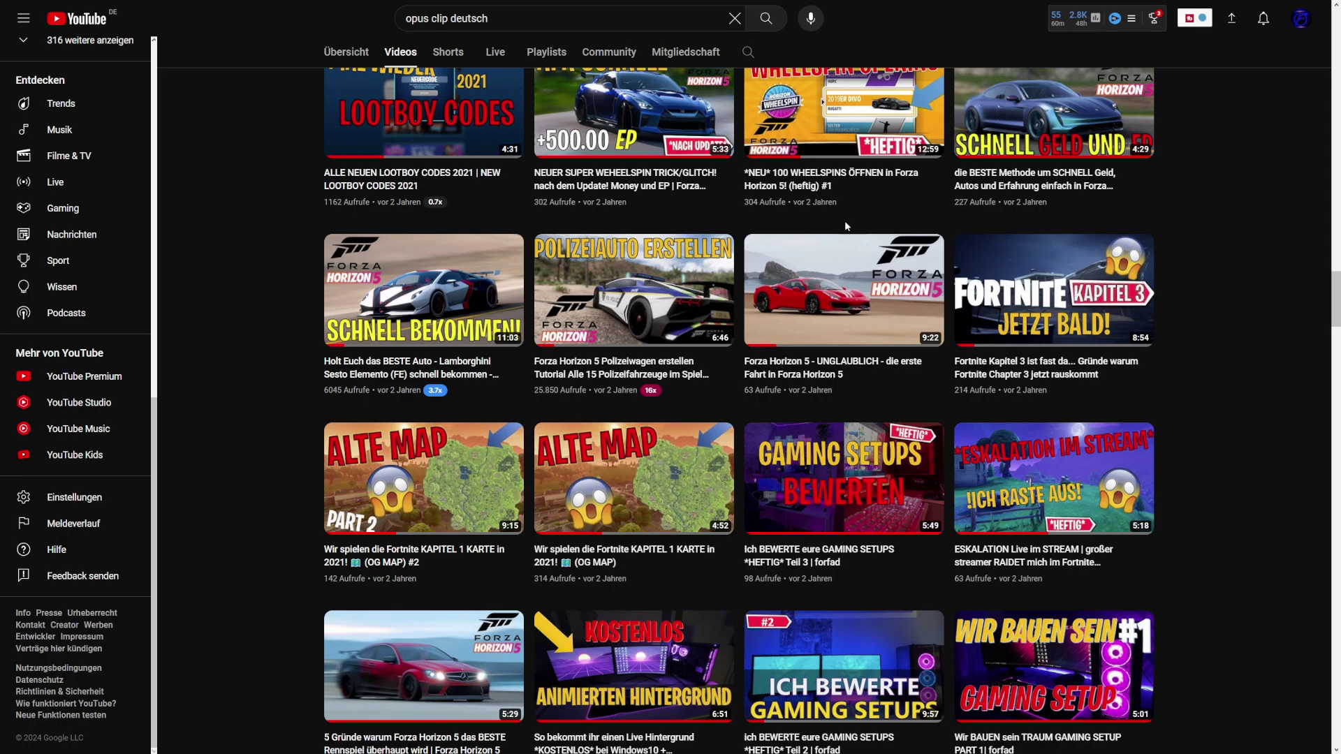
pyautogui.moveTo(430, 316)
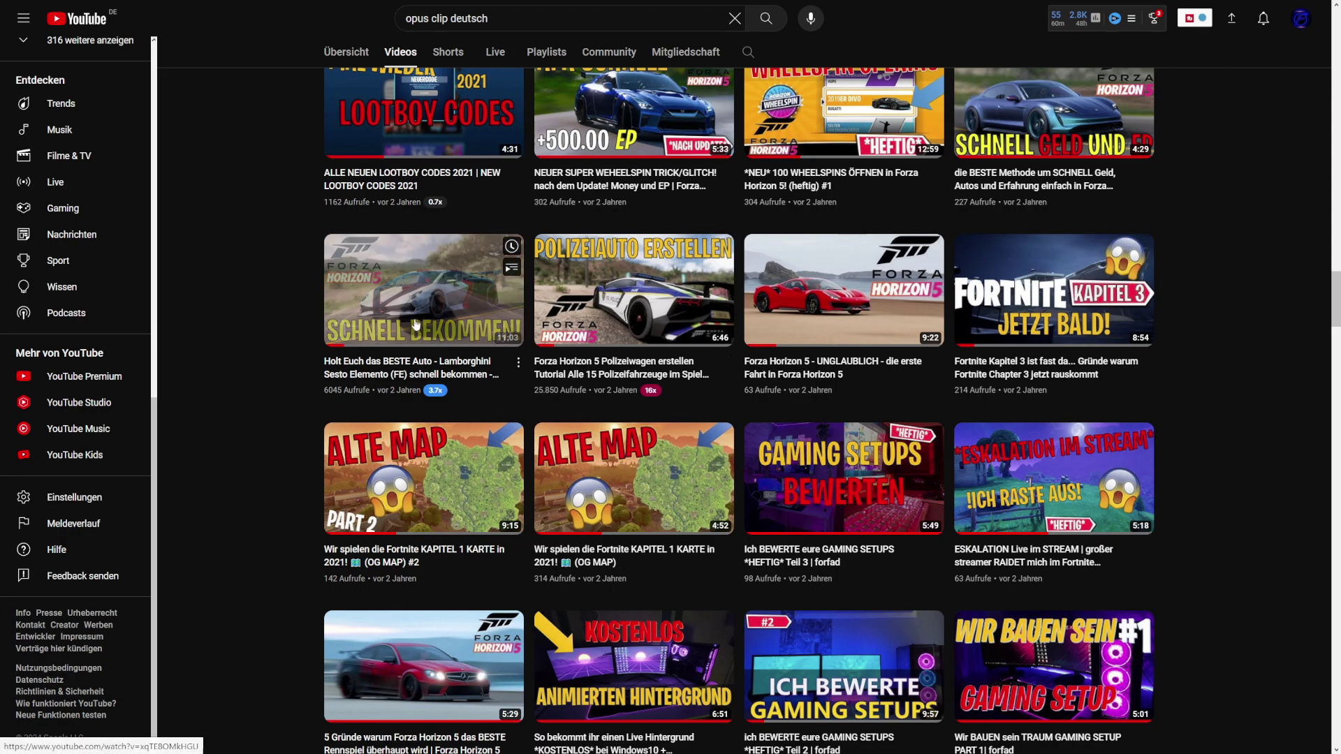
pyautogui.rightClick(420, 309)
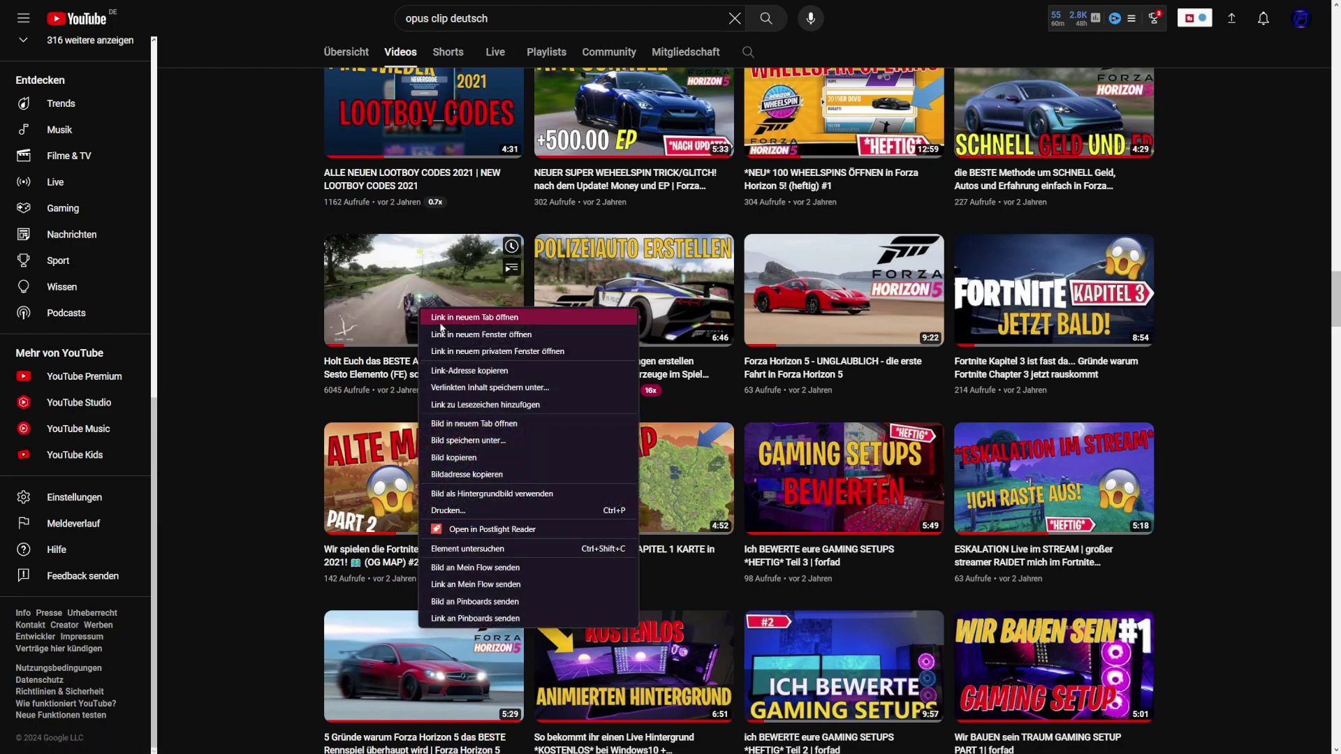
pyautogui.click(488, 372)
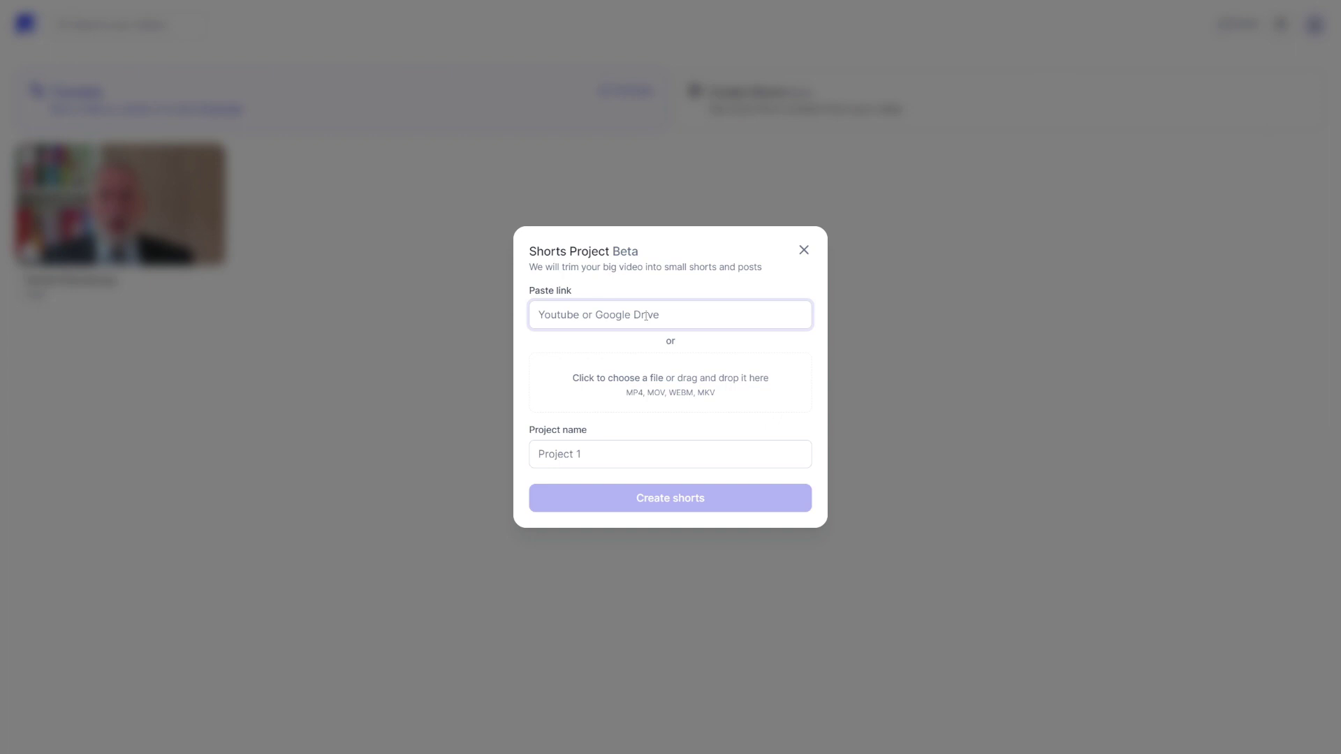
pyautogui.hotkey('ctrl', 'v')
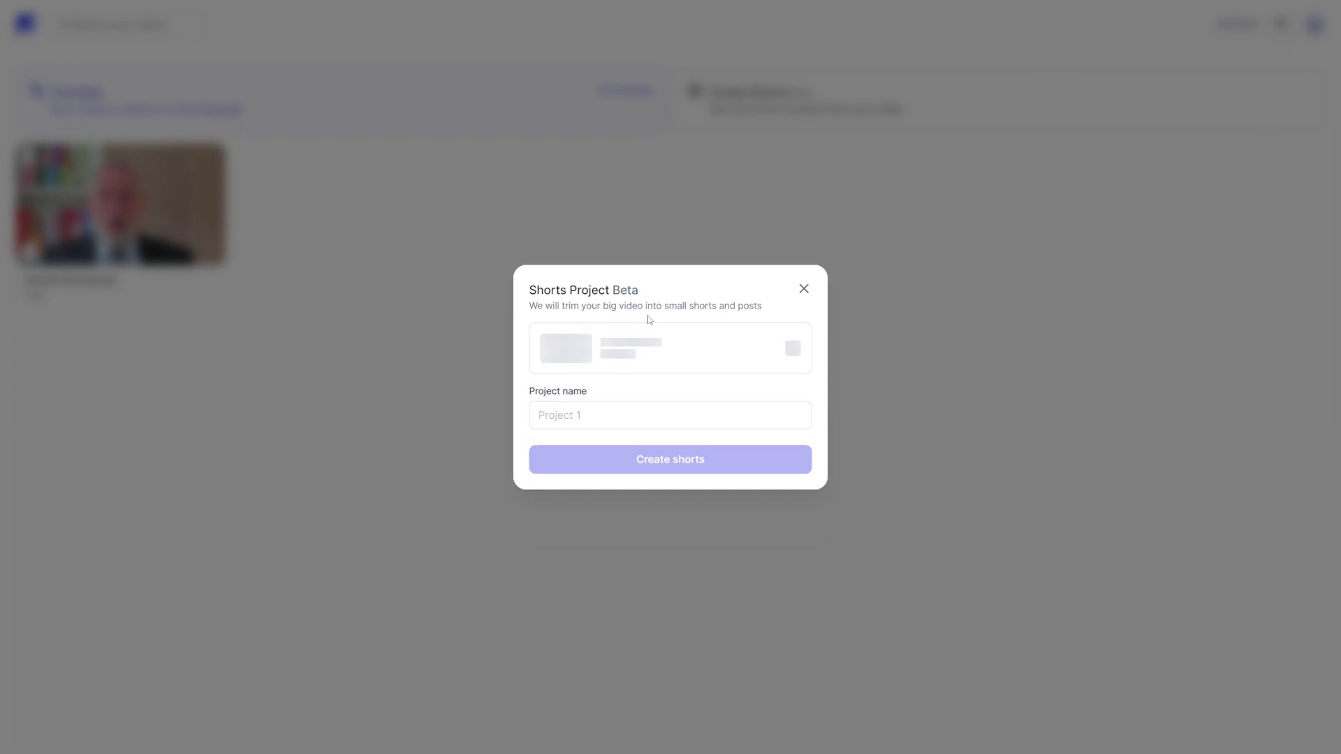
pyautogui.click(676, 475)
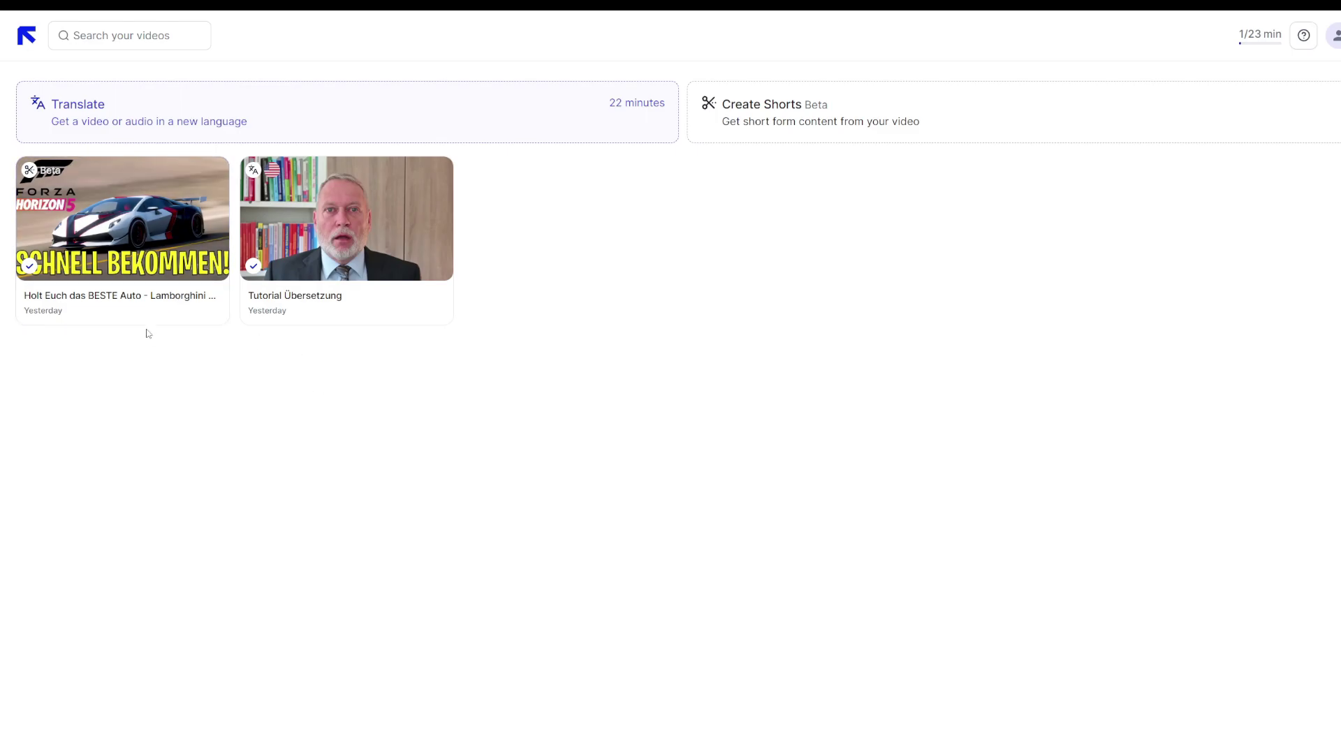
# Open the Lamborghini Sesto Elemento shorts project and preview the generated shorts, viewing Short 2 in full screen.
pyautogui.click(82, 247)
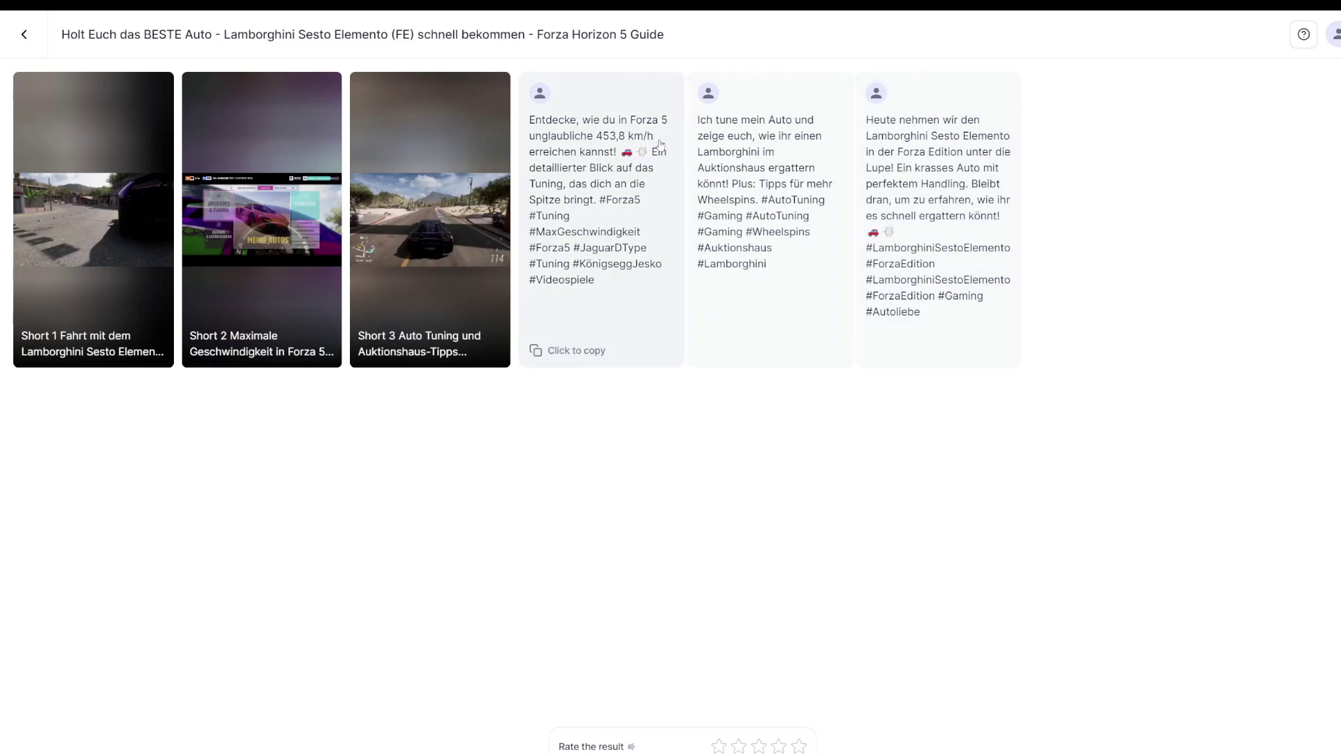
pyautogui.moveTo(425, 241)
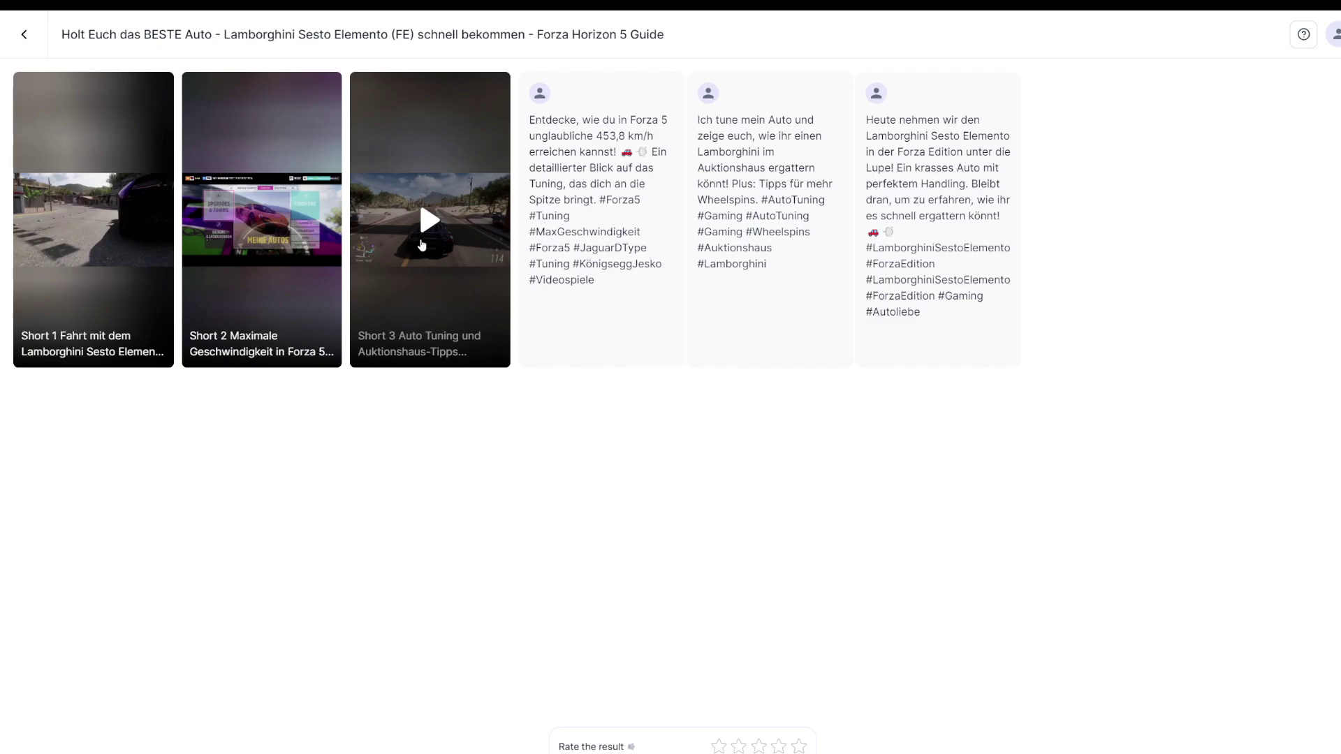
pyautogui.click(422, 245)
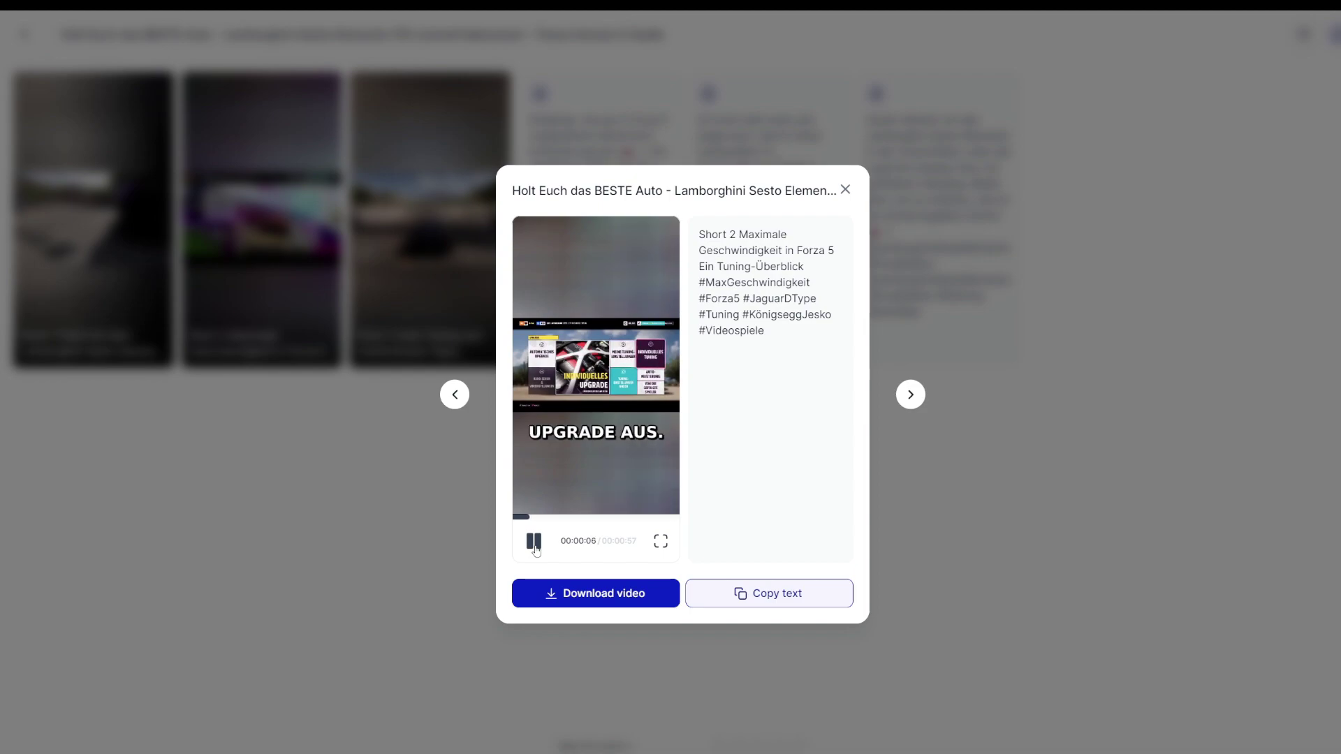
pyautogui.click(534, 542)
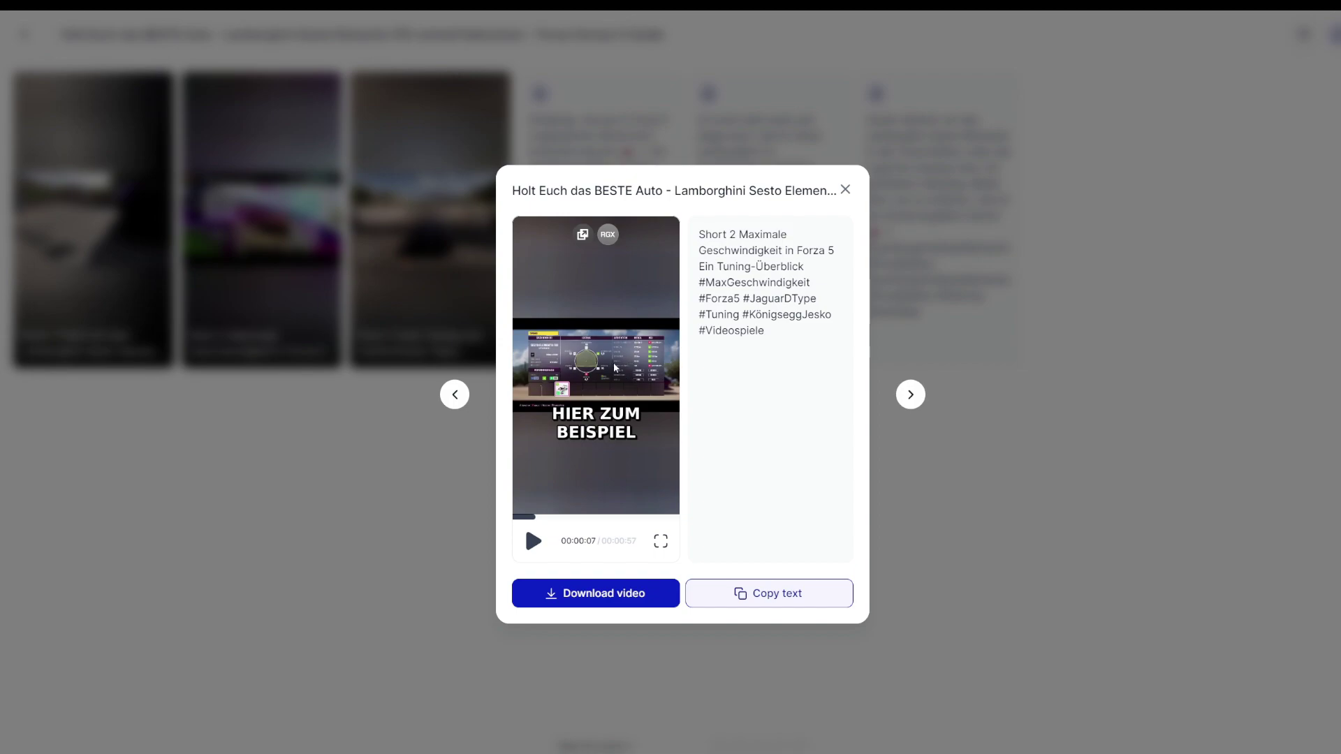
pyautogui.click(654, 550)
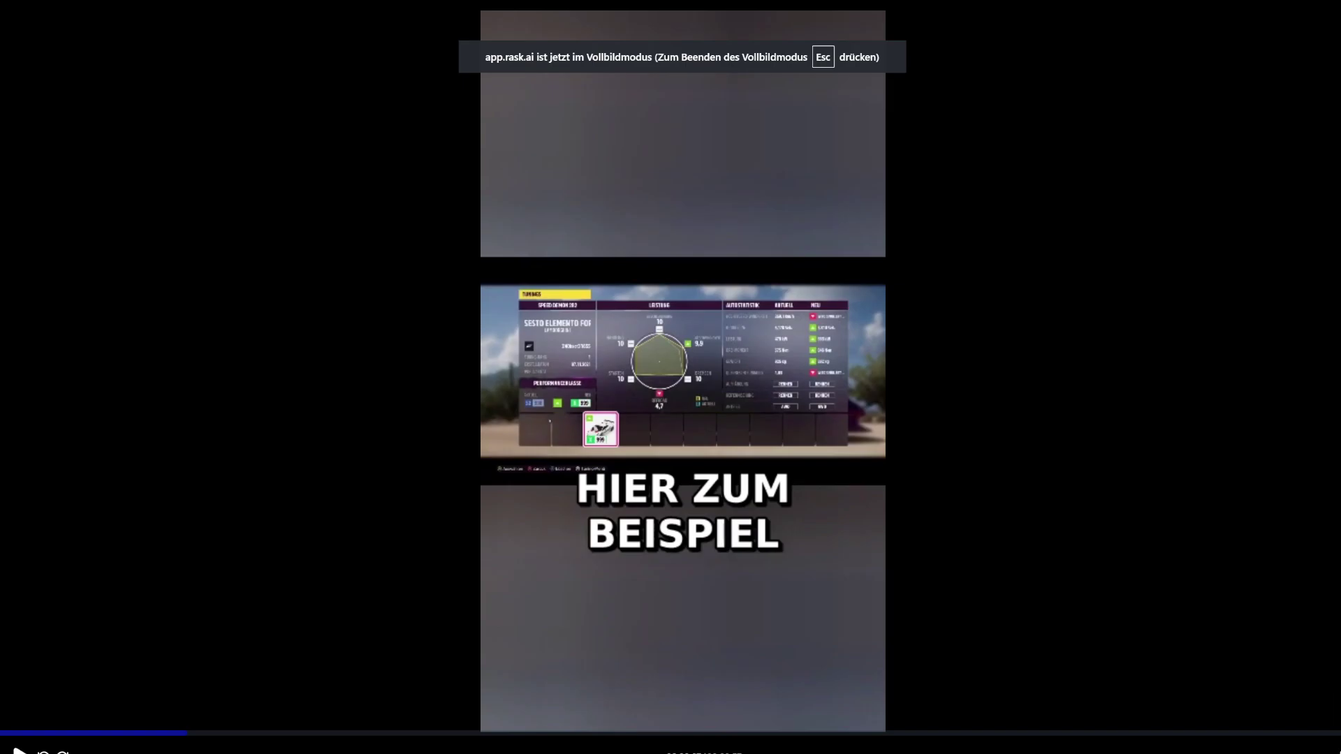
pyautogui.press('Escape')
pyautogui.click(995, 313)
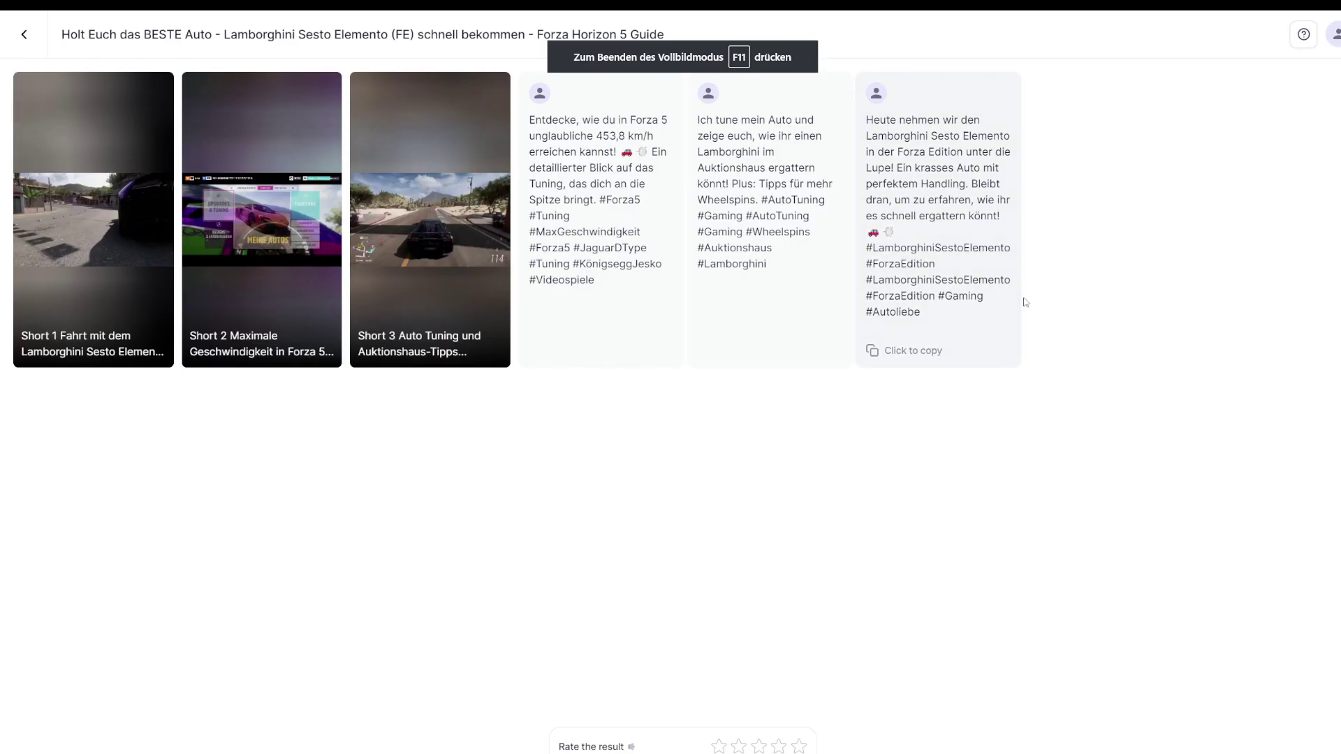